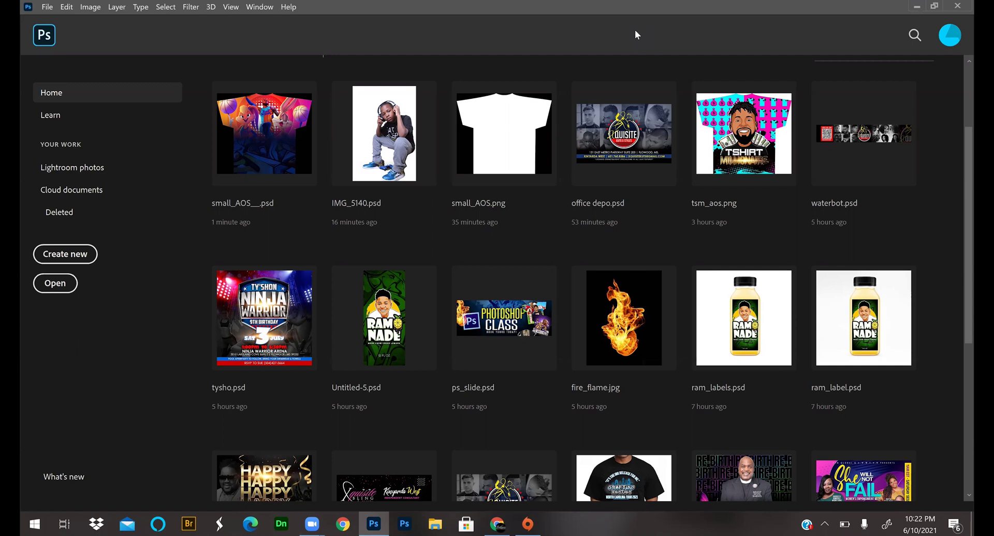
# Open the small_AOS.png T-shirt template from the blend_live folder via File > Open
pyautogui.click(46, 9)
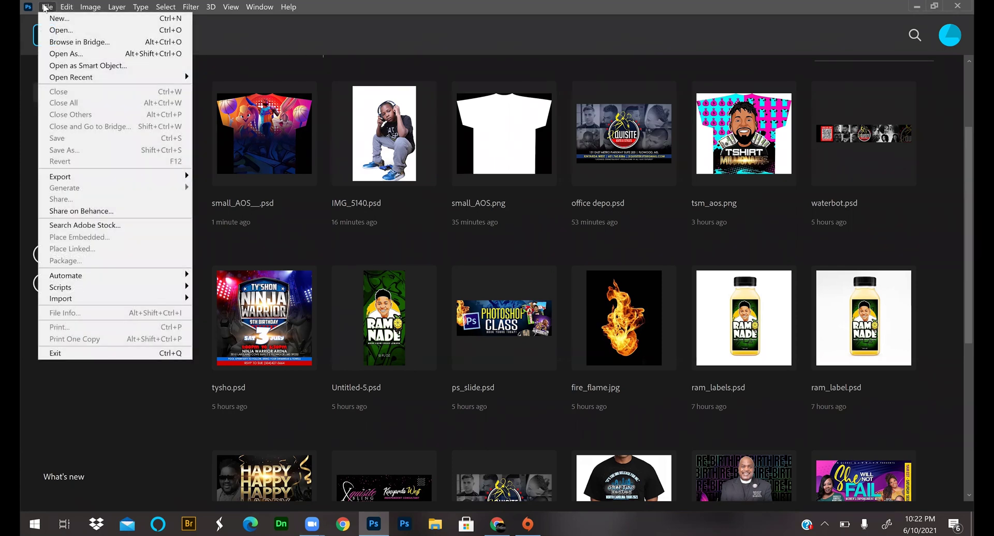
pyautogui.click(70, 32)
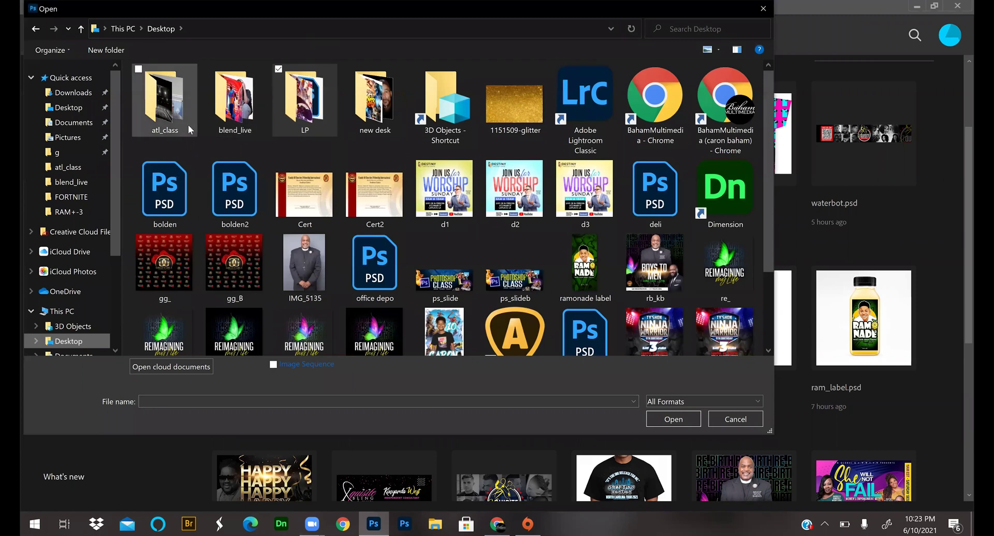
pyautogui.doubleClick(230, 115)
pyautogui.doubleClick(309, 103)
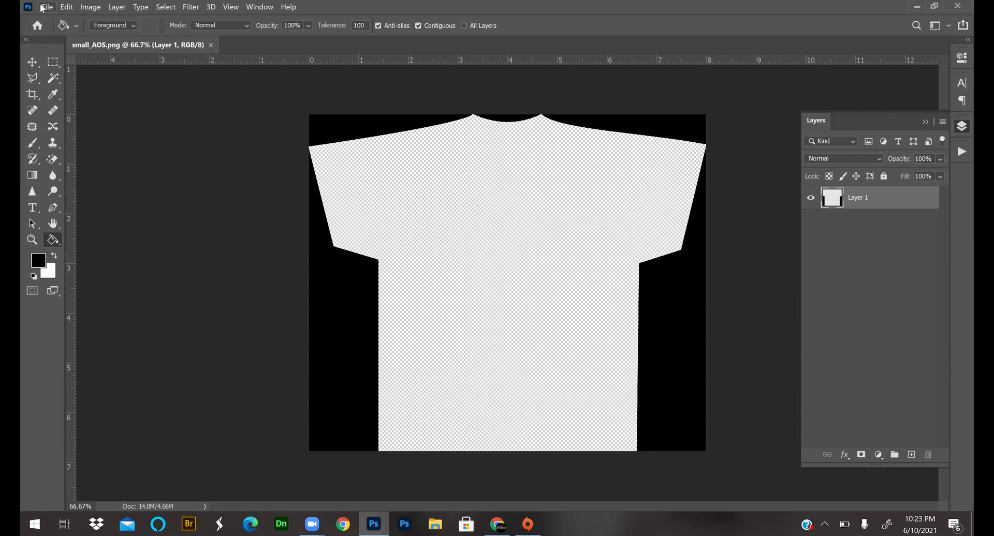
# Embed space-jam-2-trailer, shift it up onto the shirt, and move its layer below Layer 1
pyautogui.click(47, 7)
pyautogui.click(82, 229)
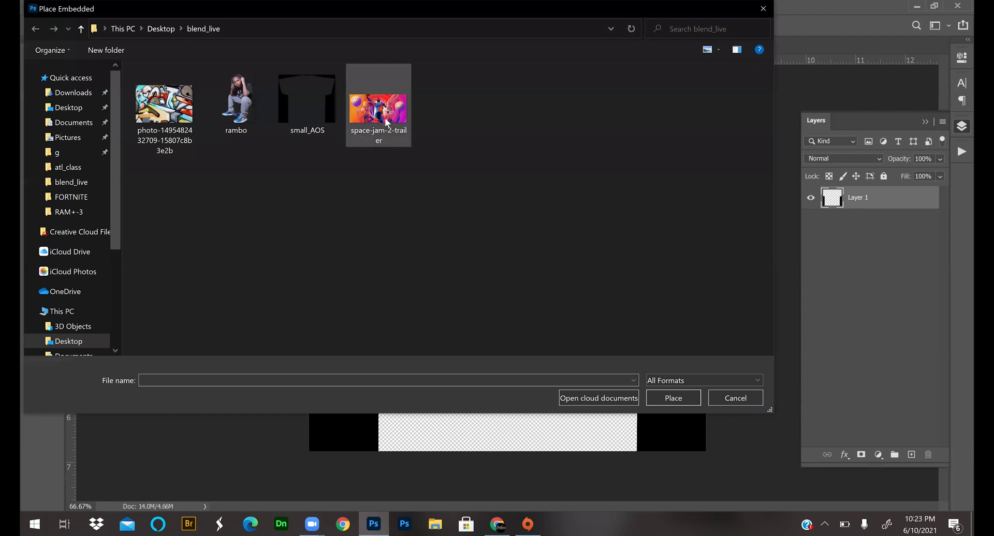
pyautogui.click(382, 121)
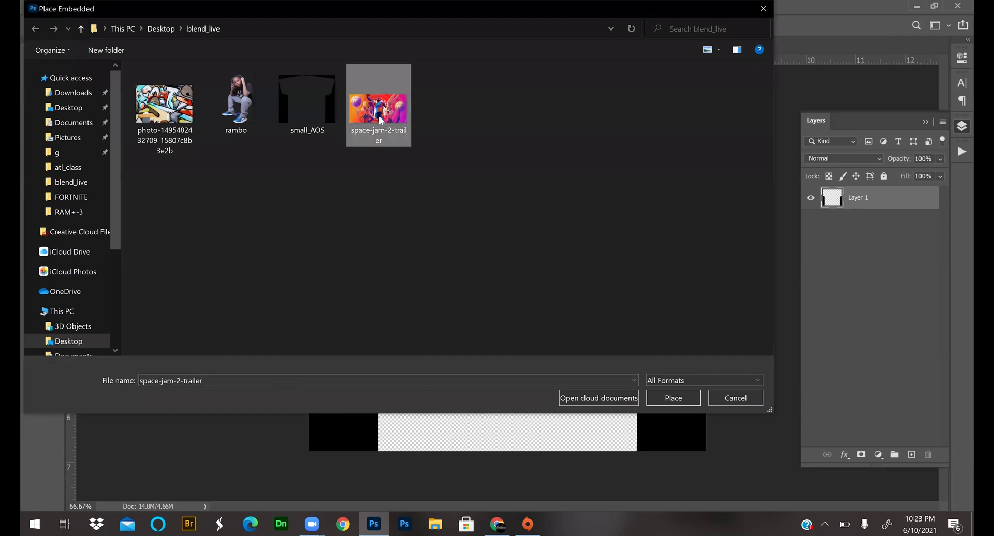
pyautogui.doubleClick(380, 121)
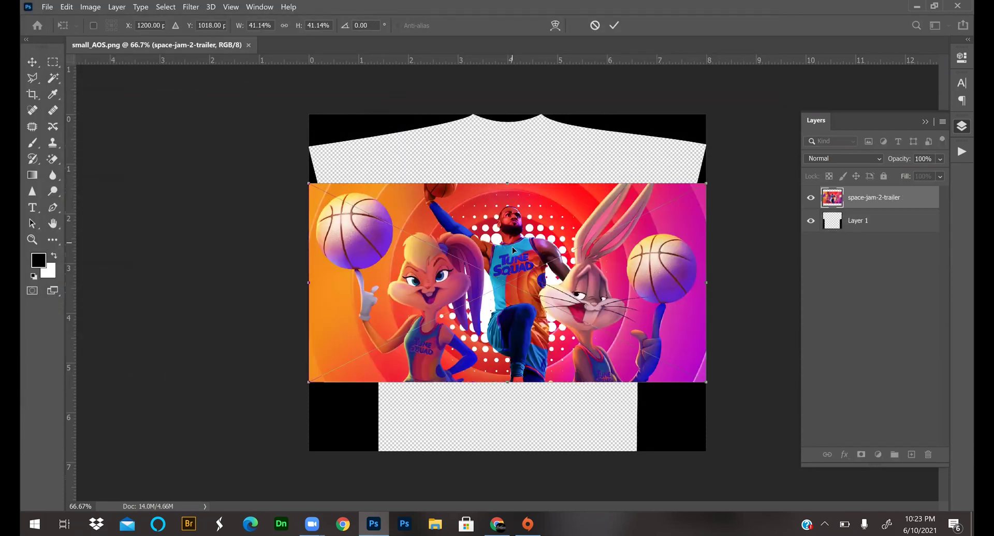
pyautogui.press('Return')
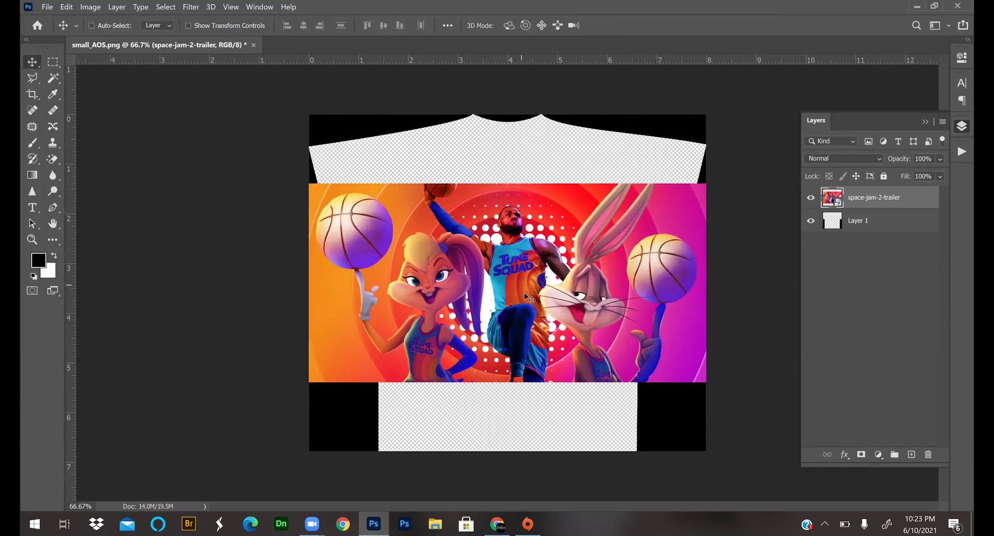
pyautogui.moveTo(523, 282); pyautogui.dragTo(521, 227)
pyautogui.moveTo(880, 203); pyautogui.dragTo(856, 241)
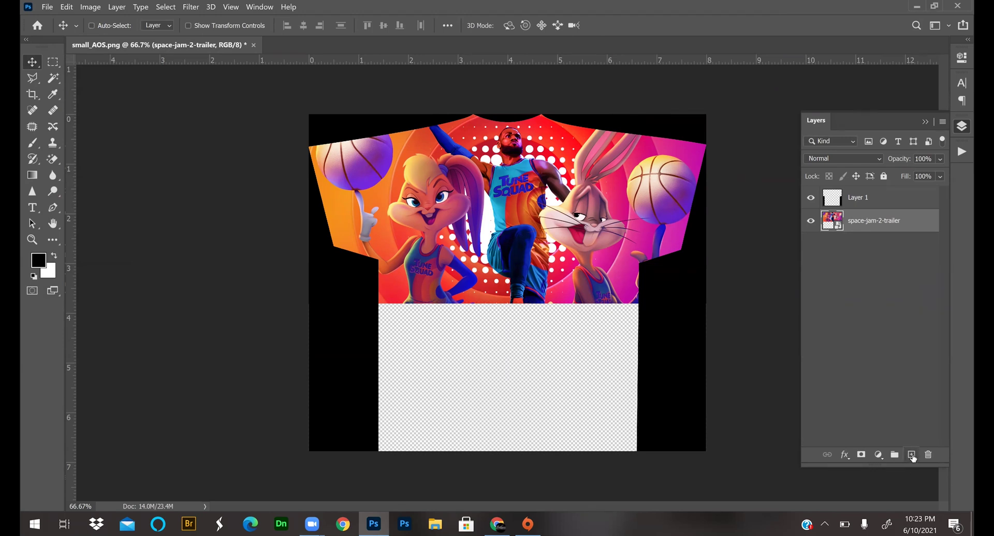
# Add an empty Layer 2 and switch to the Paint Bucket tool
pyautogui.click(911, 455)
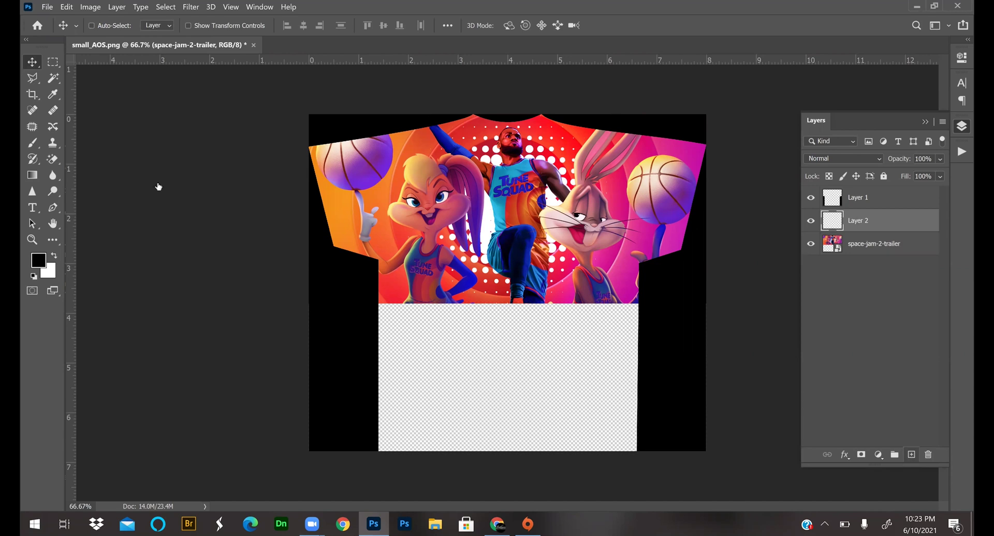
pyautogui.click(55, 241)
pyautogui.click(100, 321)
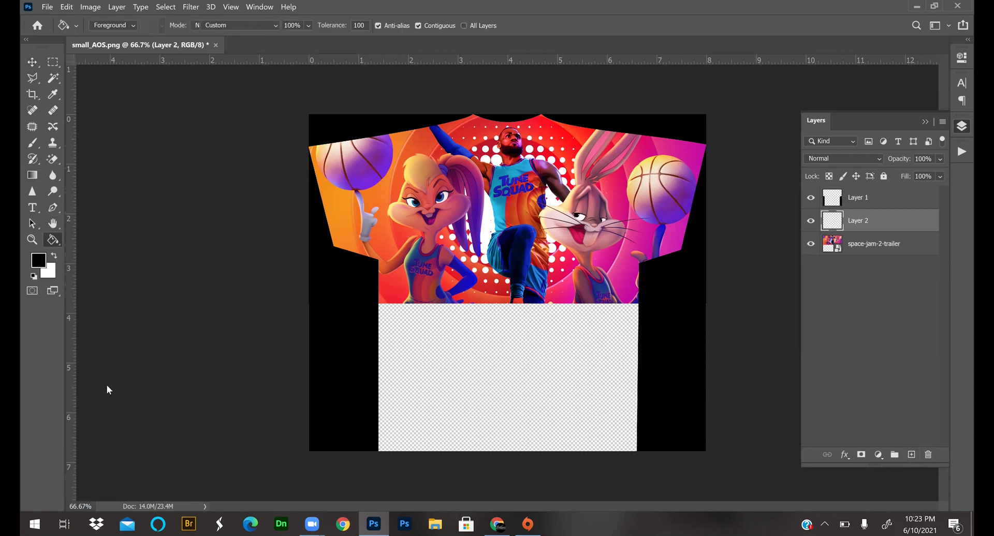
pyautogui.click(52, 240)
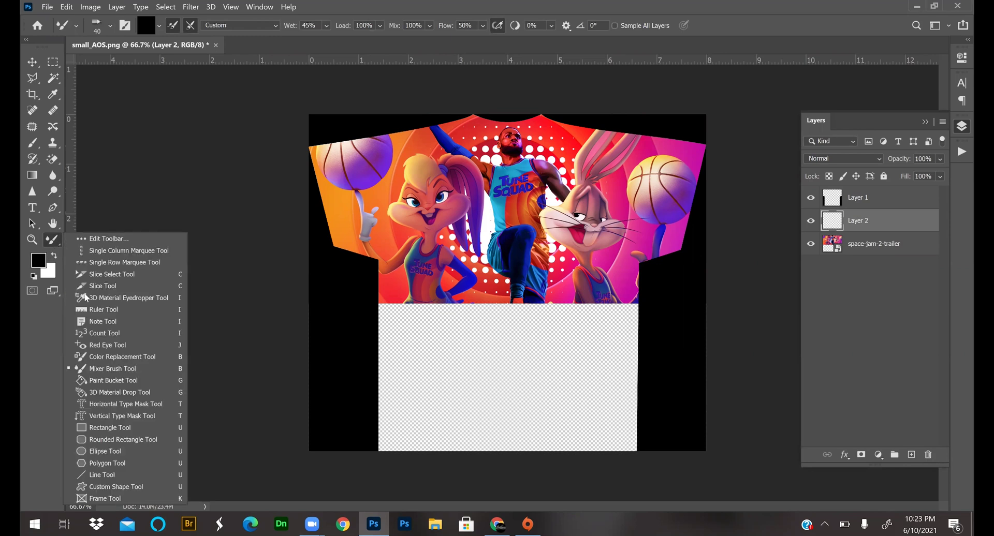
pyautogui.click(117, 377)
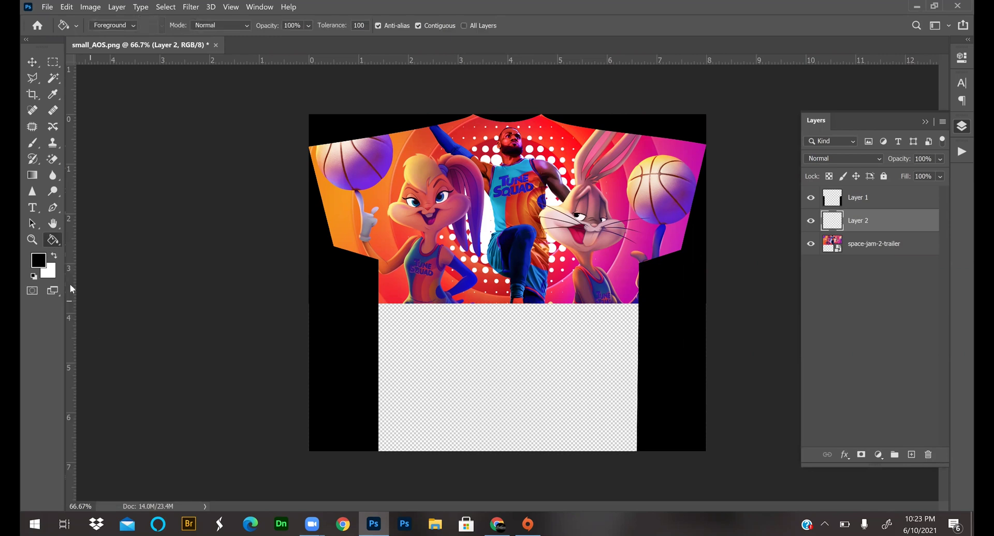
# Fill Layer 2 with navy sampled from the shorts and move it beneath the poster
pyautogui.click(40, 260)
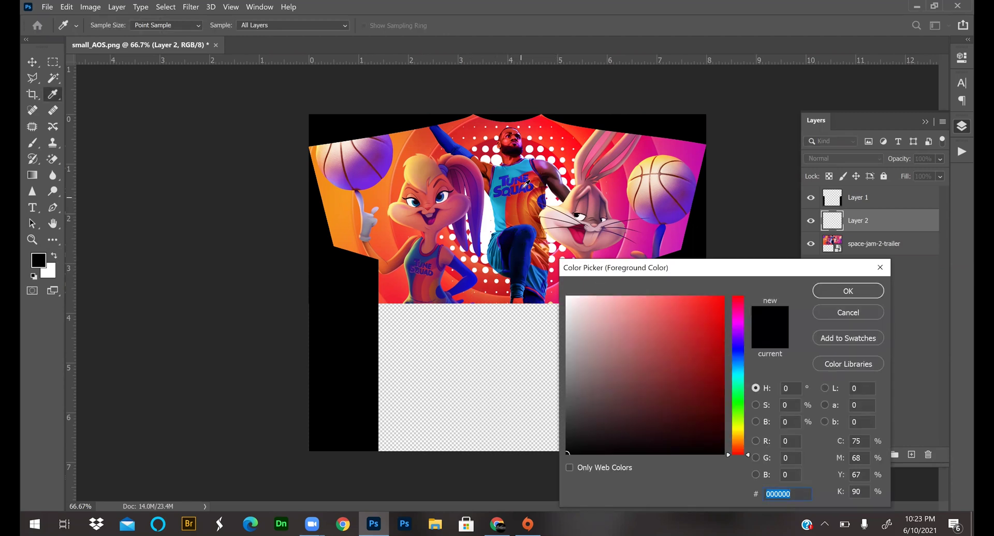
pyautogui.click(518, 237)
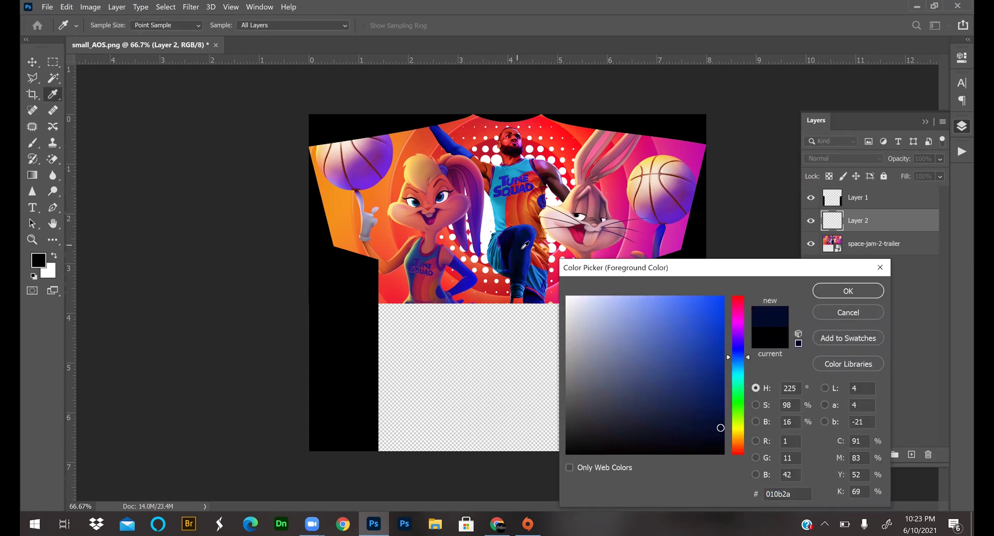
pyautogui.click(715, 428)
pyautogui.click(823, 295)
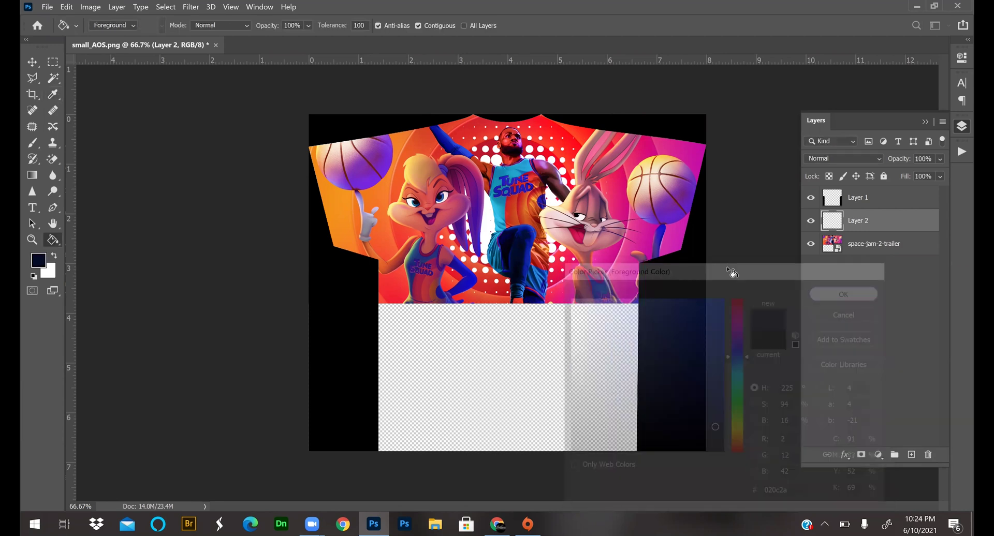
pyautogui.click(544, 287)
pyautogui.click(565, 300)
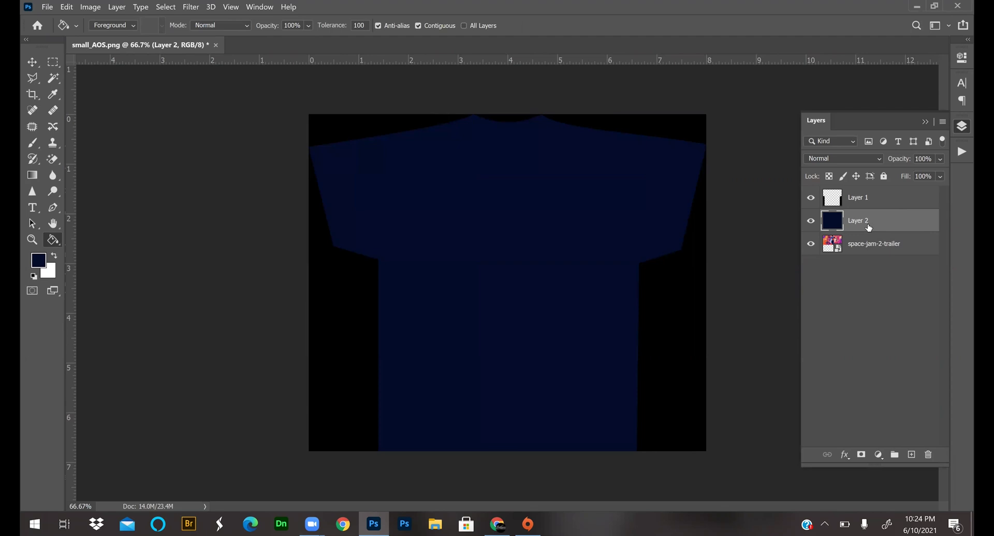
pyautogui.moveTo(887, 225); pyautogui.dragTo(890, 277)
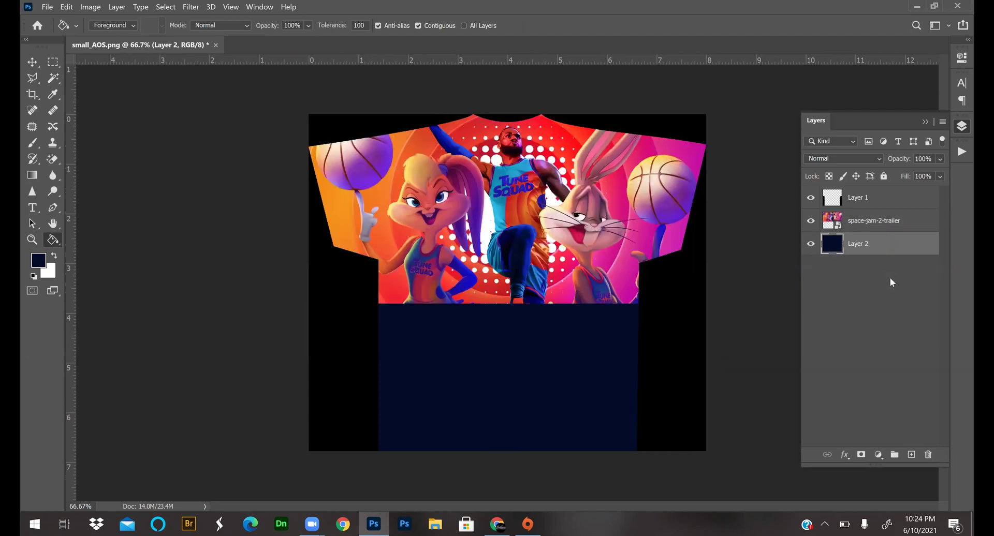
pyautogui.click(913, 226)
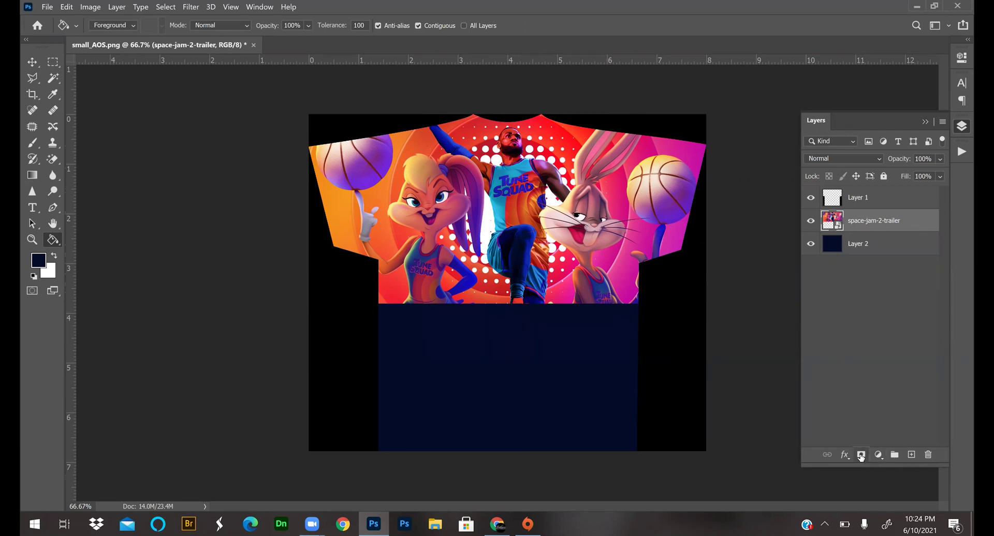
# Add a layer mask to space-jam-2-trailer and pick the Gradient tool with black foreground
pyautogui.moveTo(871, 465); pyautogui.dragTo(874, 303)
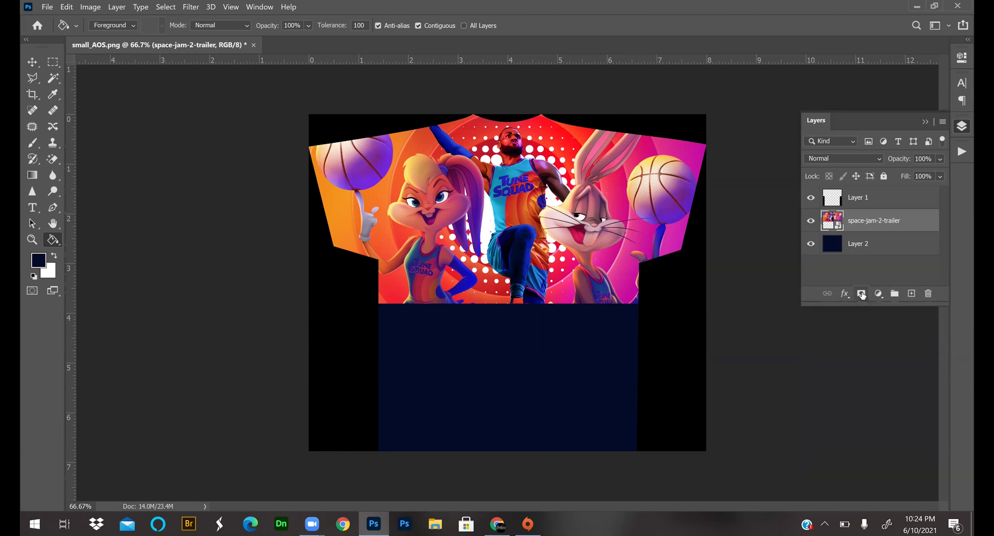
pyautogui.click(862, 294)
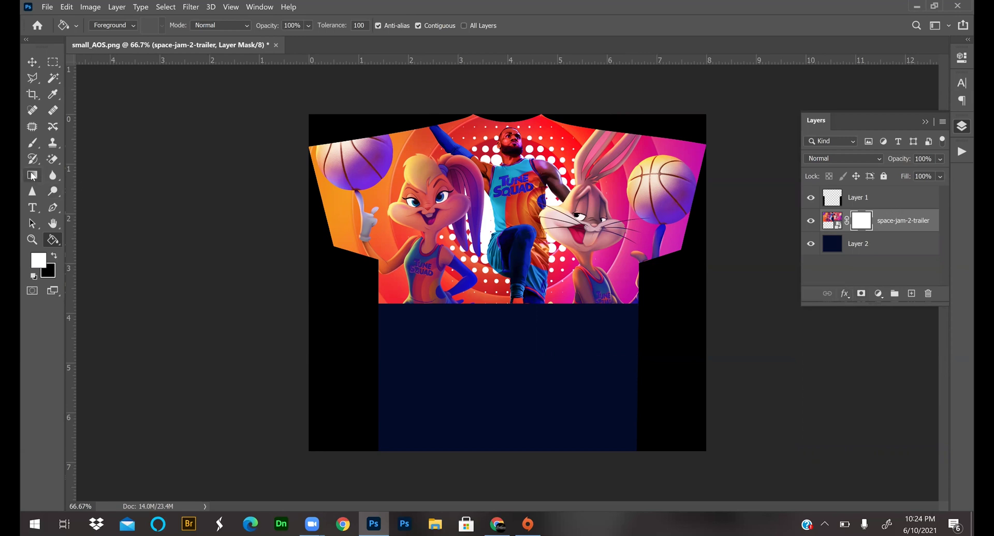
pyautogui.click(33, 176)
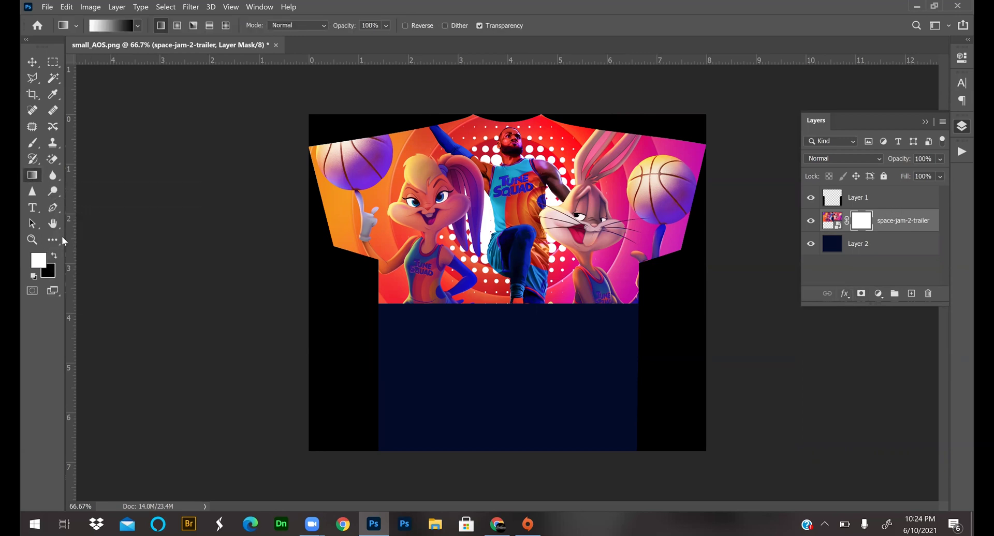
pyautogui.click(54, 255)
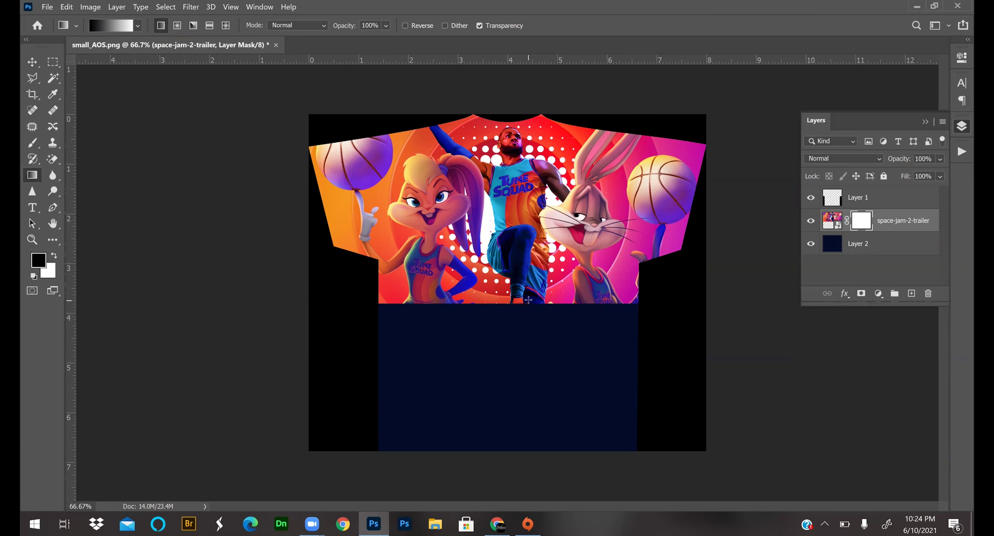
# Draw a gradient on the poster's mask so it fades from the chest into the navy
pyautogui.scroll(3, 528, 300)
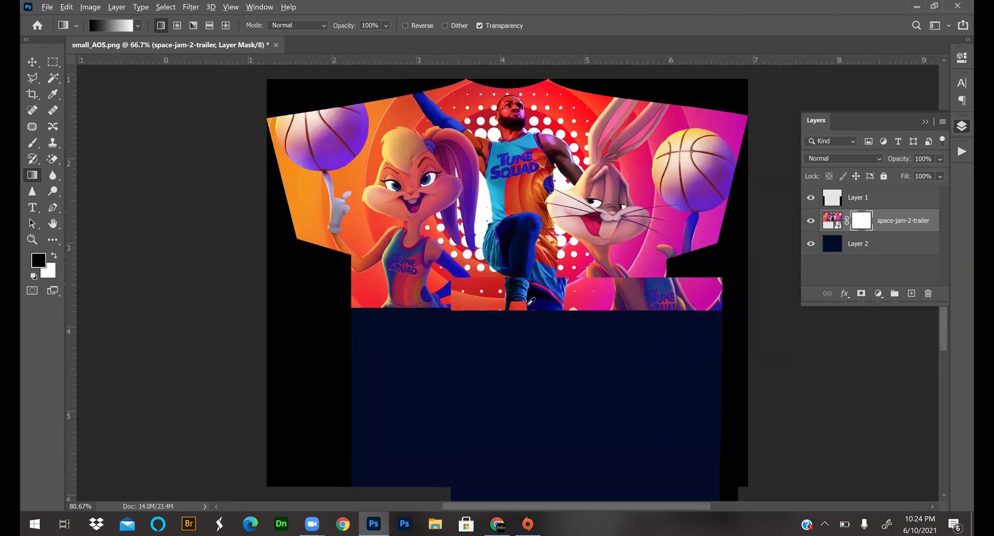
pyautogui.scroll(3, 531, 302)
pyautogui.scroll(1, 530, 308)
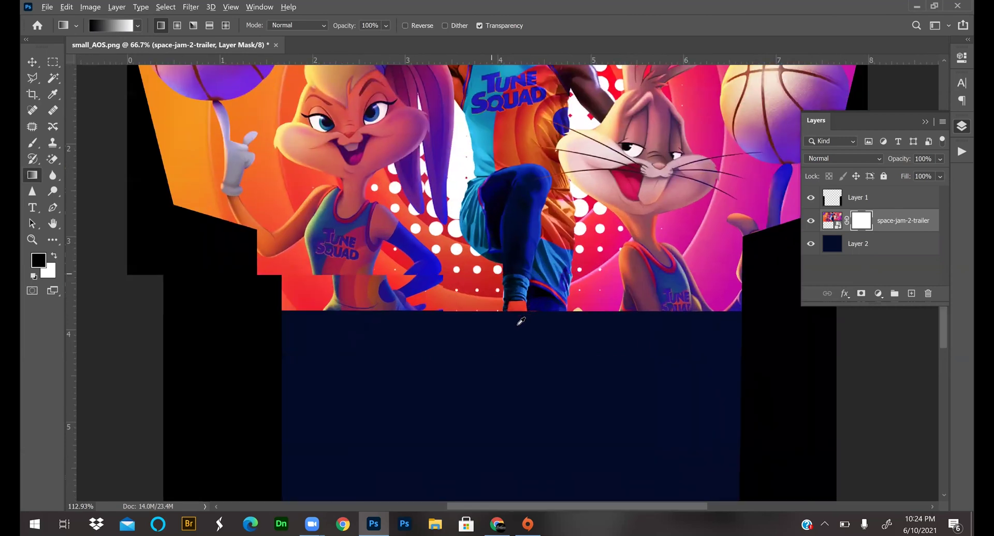
pyautogui.scroll(1, 498, 329)
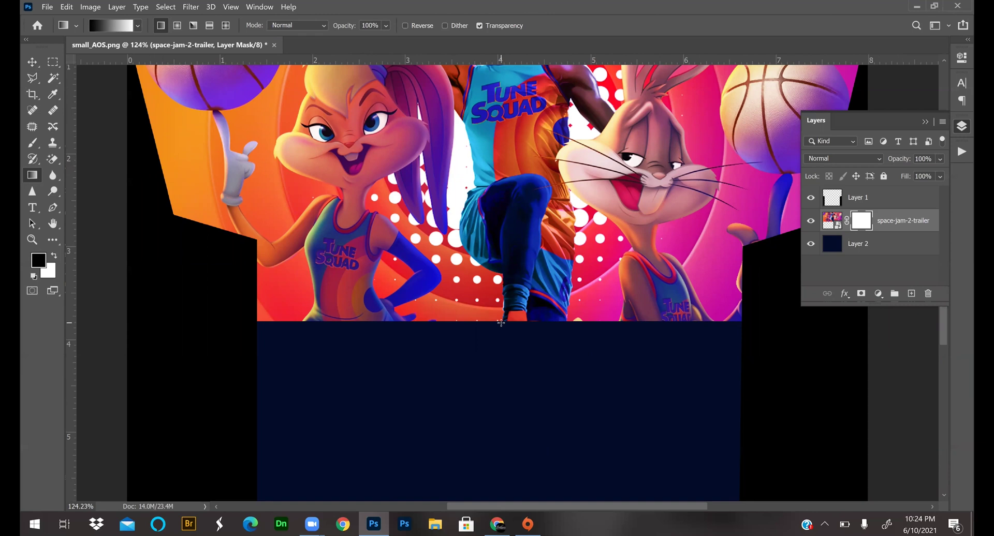
pyautogui.moveTo(501, 321); pyautogui.dragTo(502, 177)
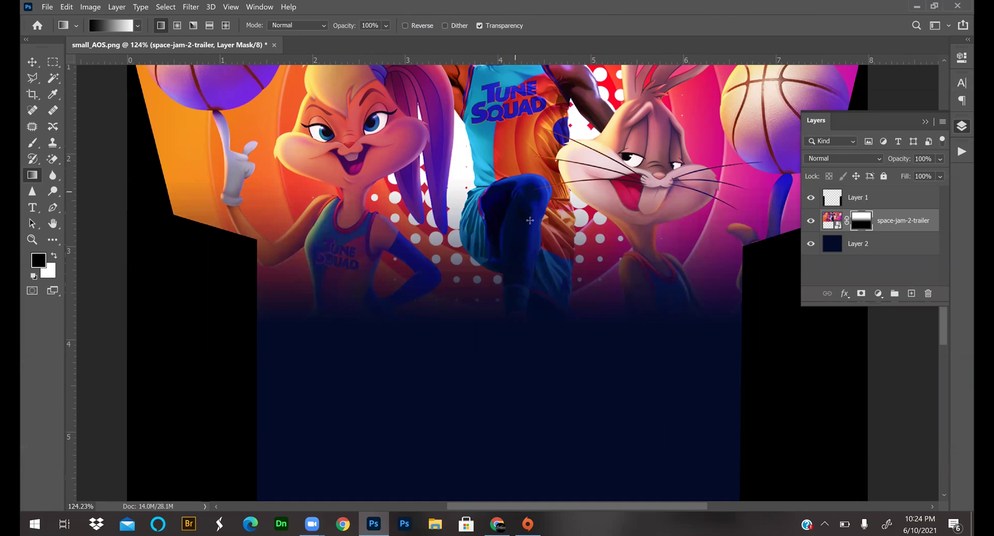
pyautogui.scroll(-5, 556, 267)
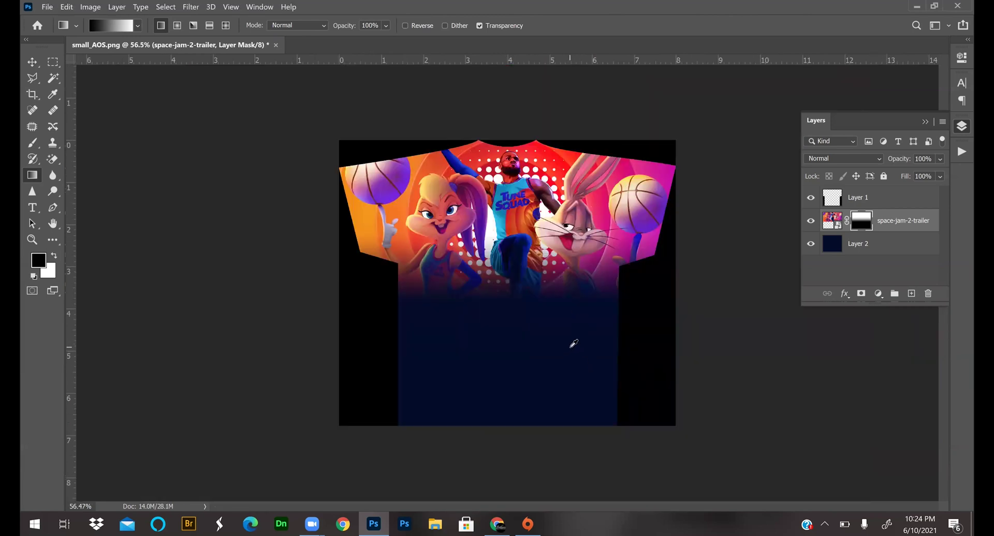
pyautogui.scroll(3, 573, 343)
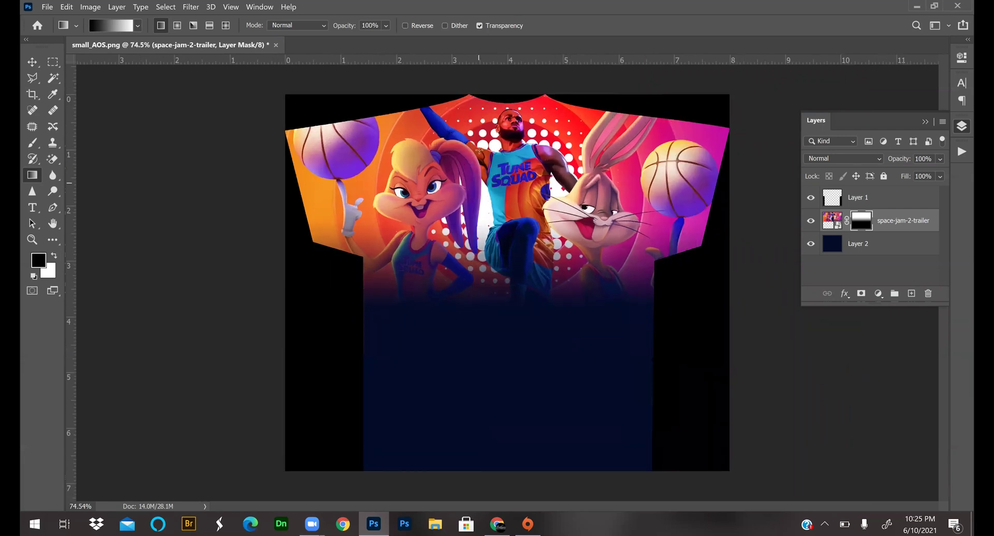
pyautogui.moveTo(487, 107); pyautogui.dragTo(496, 263)
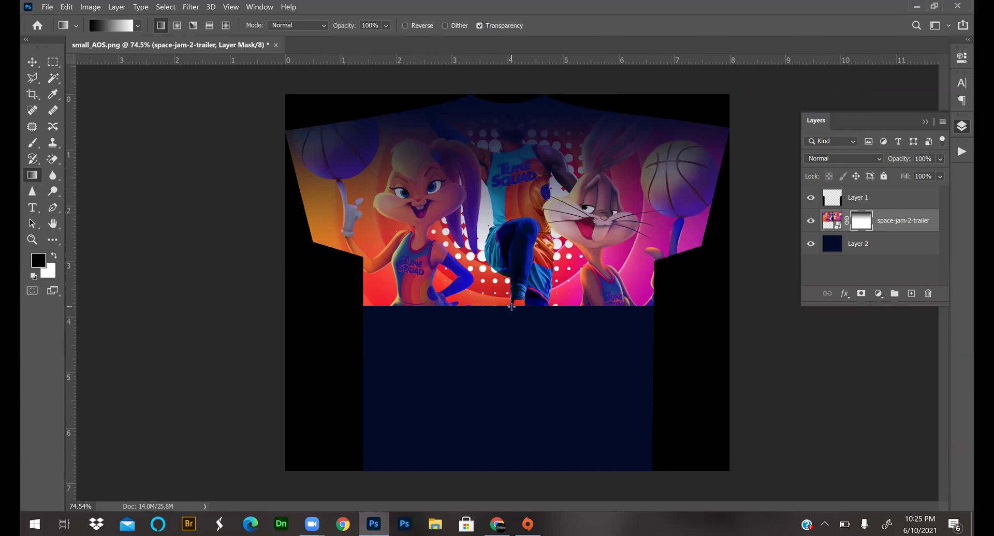
pyautogui.moveTo(511, 306); pyautogui.dragTo(519, 192)
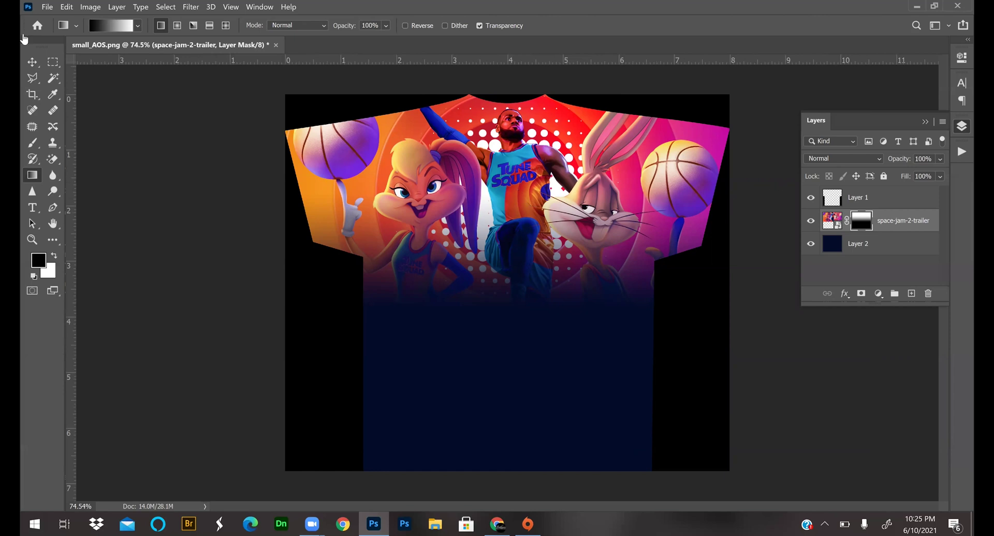
# Embed the rambo photo, shrink it to fit the shirt front, nudge it left, and commit
pyautogui.click(50, 8)
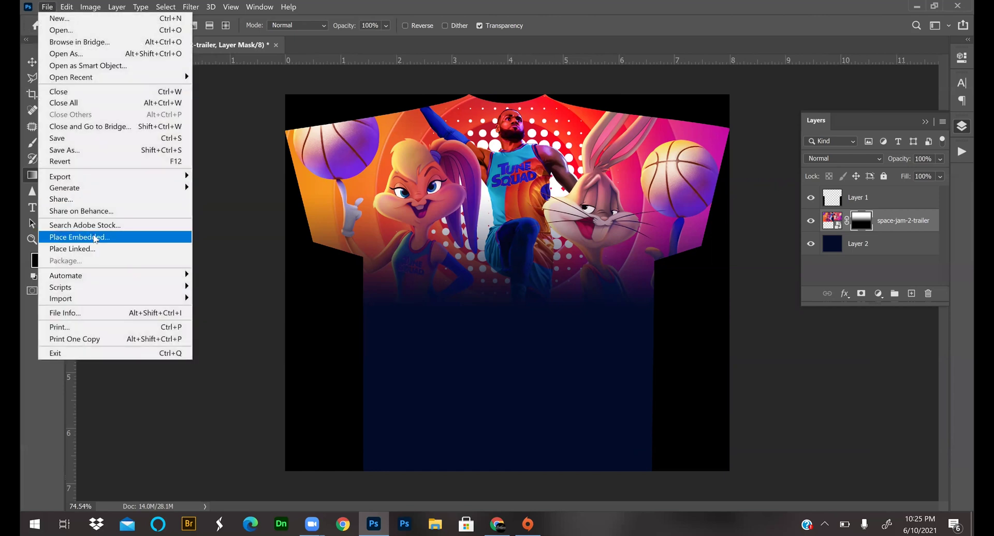
pyautogui.click(94, 237)
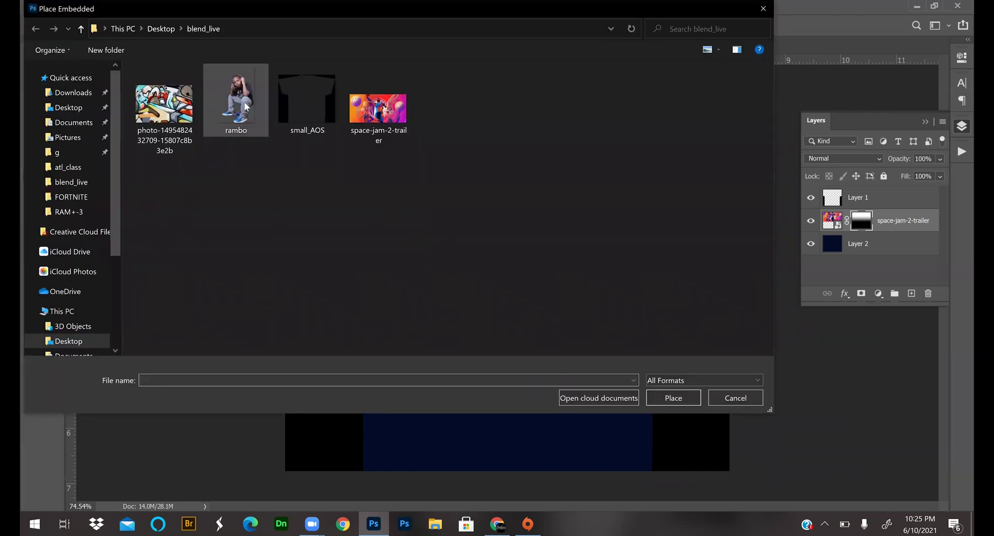
pyautogui.click(245, 106)
pyautogui.doubleClick(245, 106)
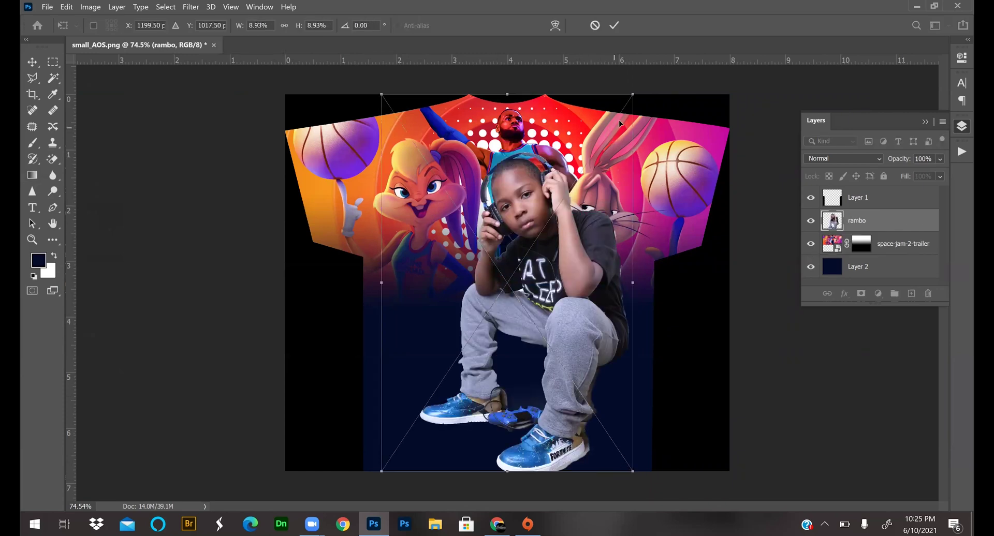
pyautogui.moveTo(632, 94); pyautogui.dragTo(629, 118)
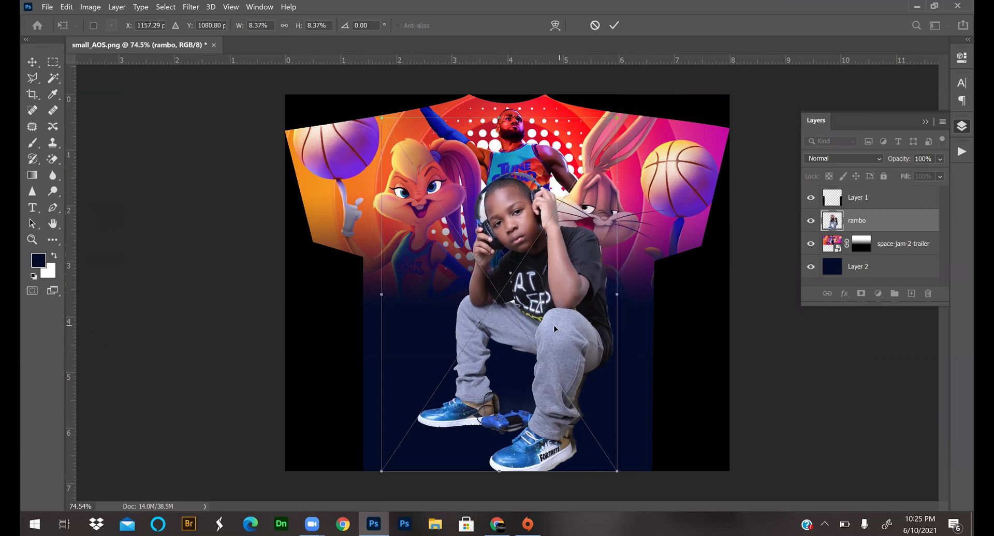
pyautogui.moveTo(554, 328); pyautogui.dragTo(546, 329)
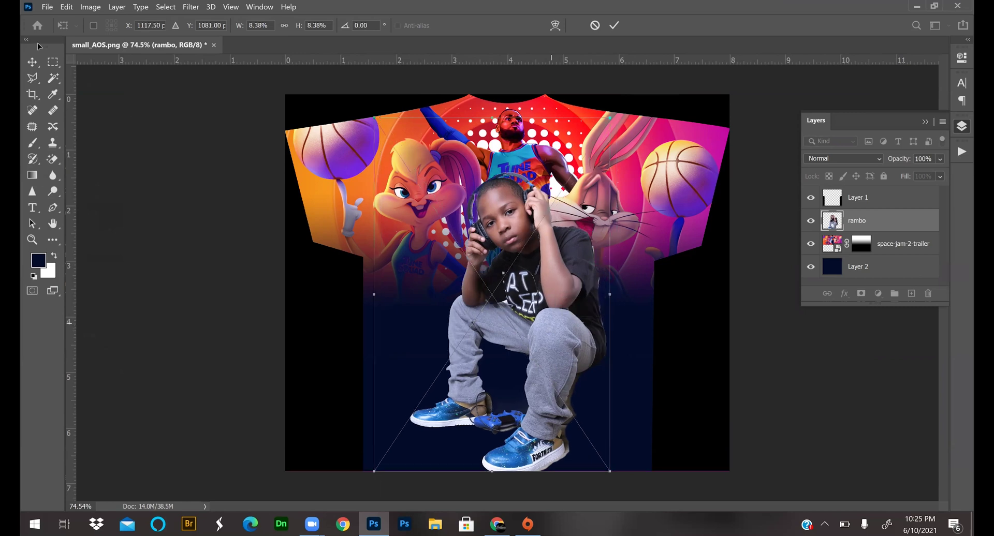
pyautogui.press('Return')
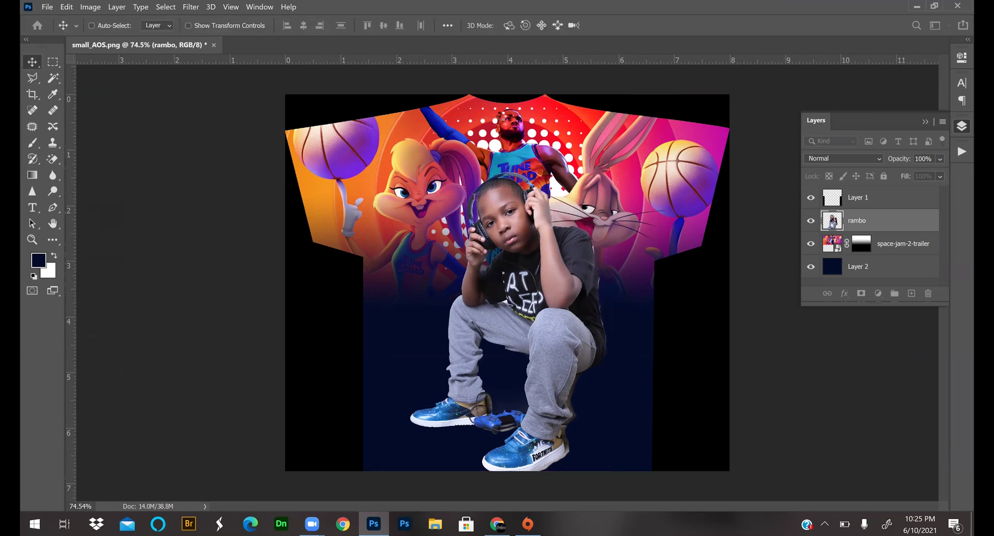
# Resize the rambo photo again with Ctrl+T, commit it, and add a layer mask
pyautogui.rightClick(32, 62)
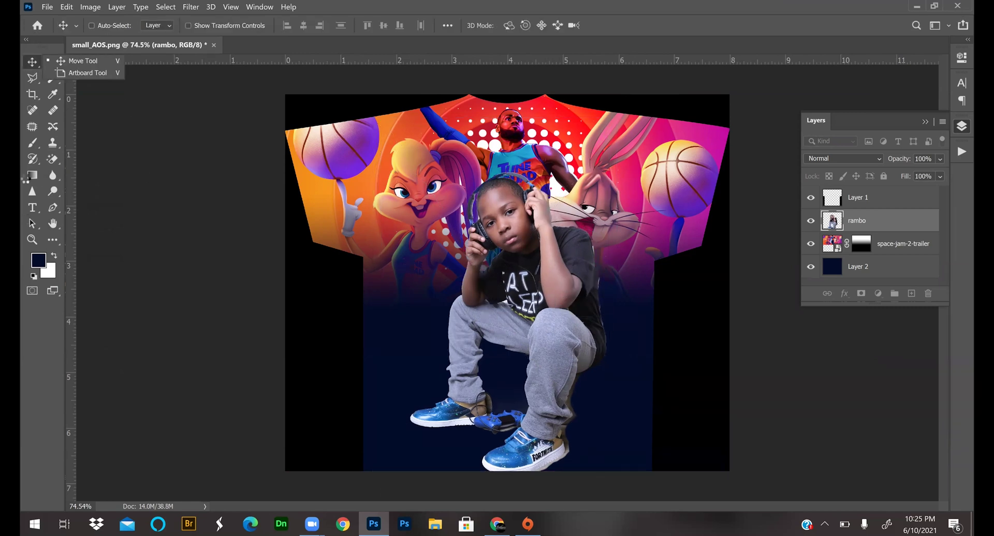
pyautogui.click(86, 65)
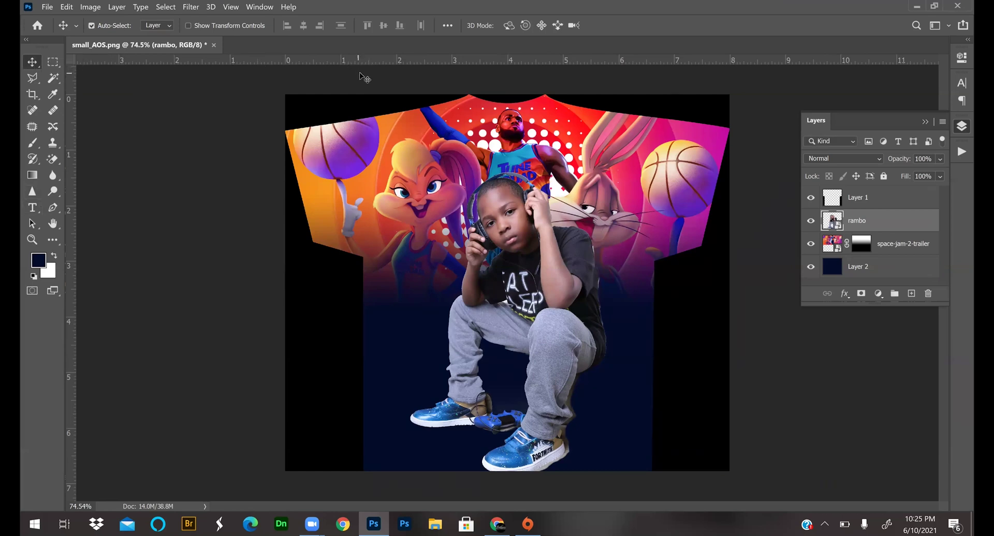
pyautogui.hotkey('ctrl', 't')
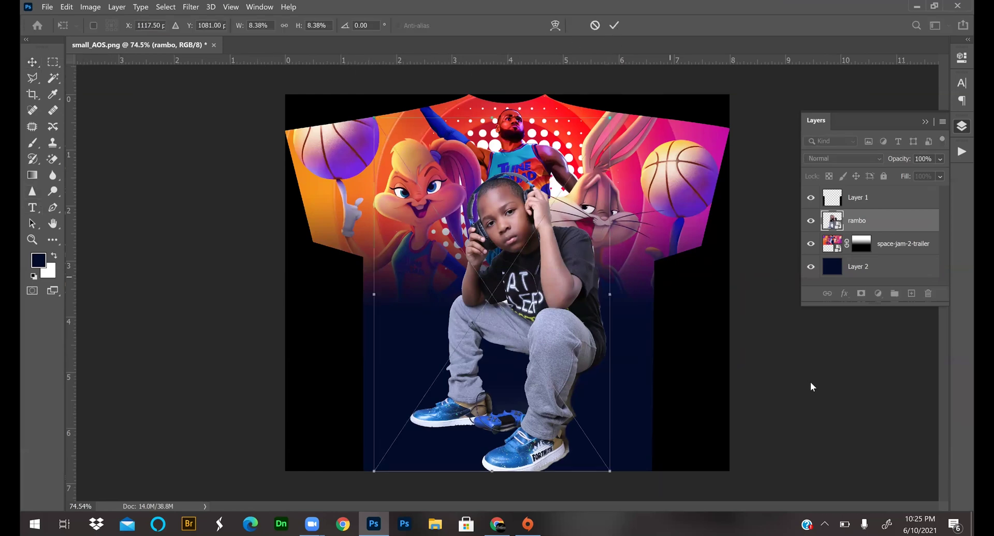
pyautogui.click(614, 25)
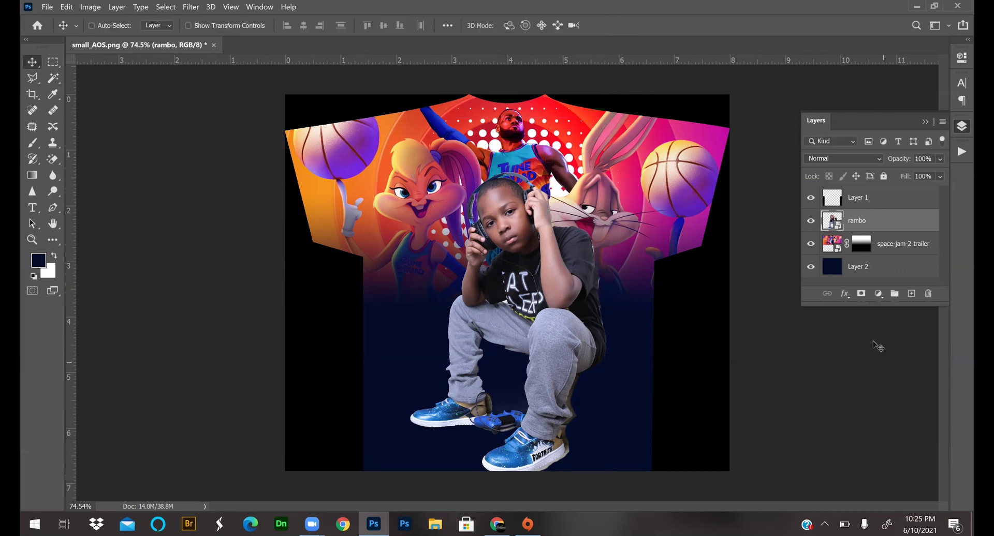
pyautogui.click(861, 295)
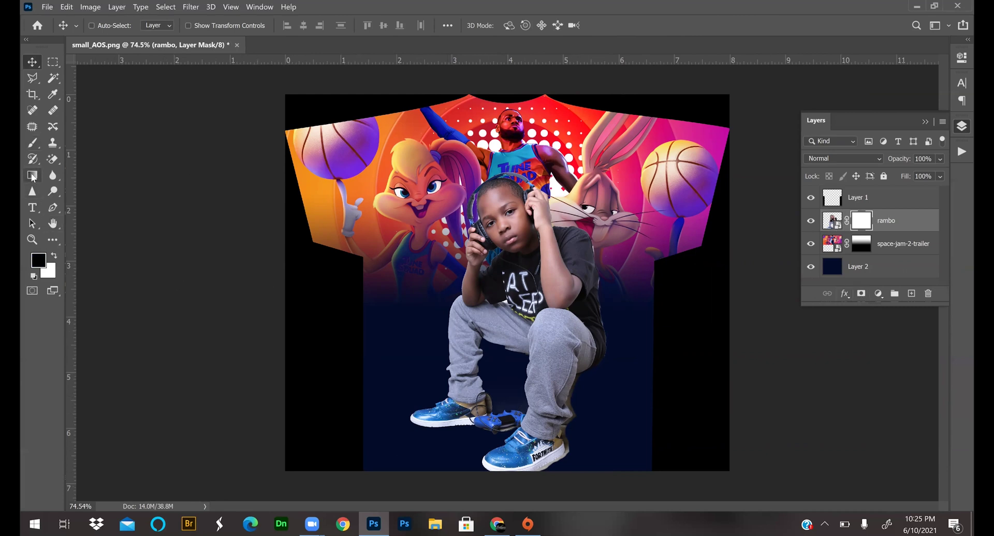
# Drag a gradient on the rambo mask from legs to chest, fading the lower legs into navy
pyautogui.click(31, 177)
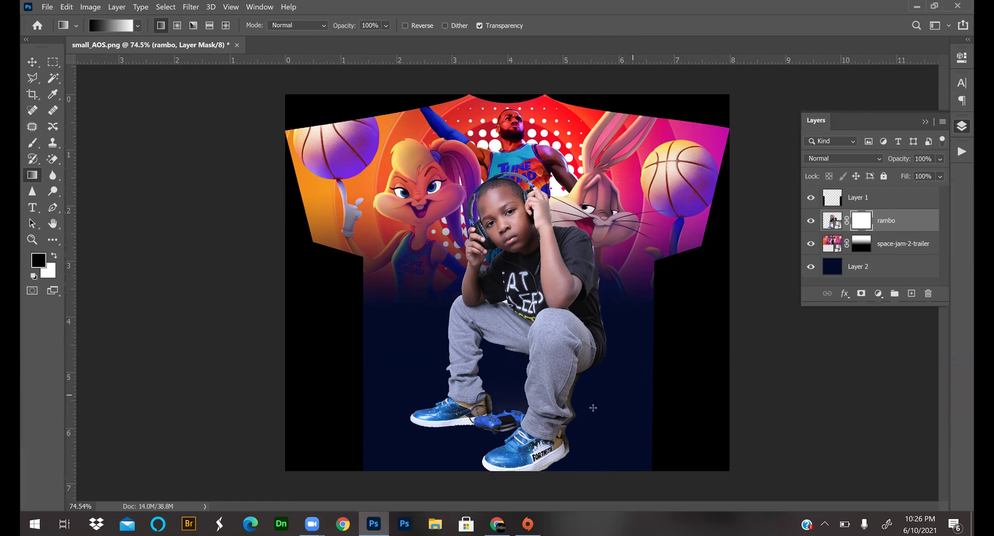
pyautogui.moveTo(515, 418); pyautogui.dragTo(524, 241)
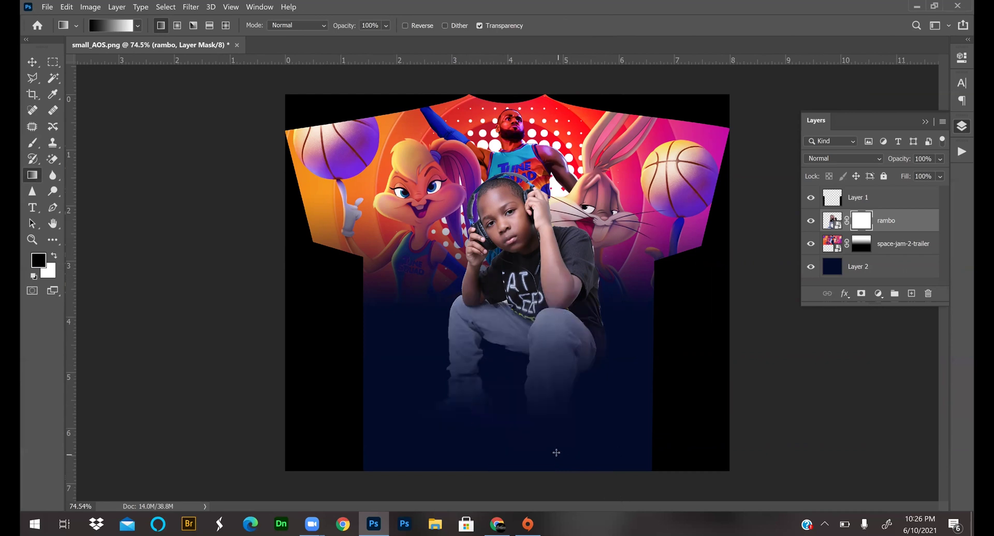
pyautogui.moveTo(520, 398); pyautogui.dragTo(526, 321)
pyautogui.moveTo(517, 385); pyautogui.dragTo(524, 283)
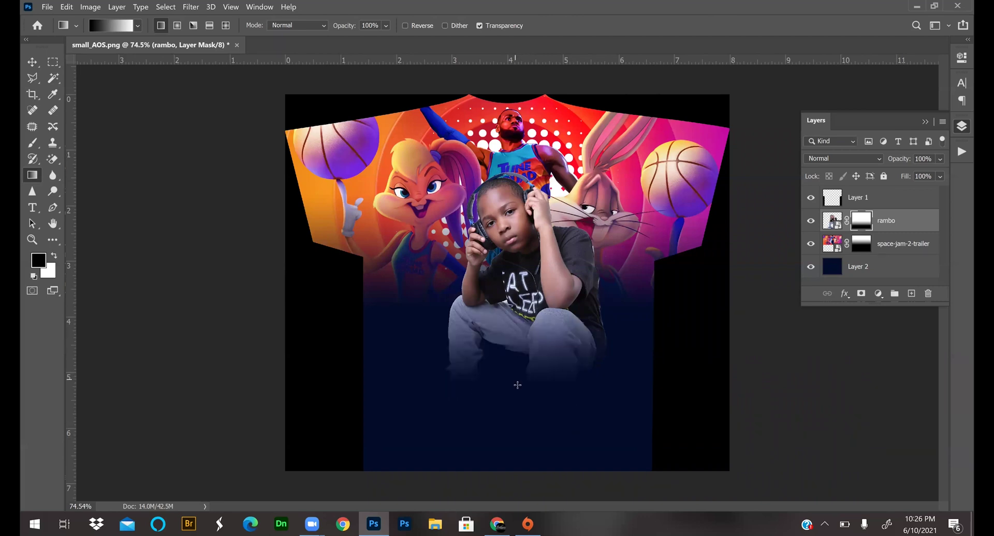
pyautogui.moveTo(517, 385); pyautogui.dragTo(516, 322)
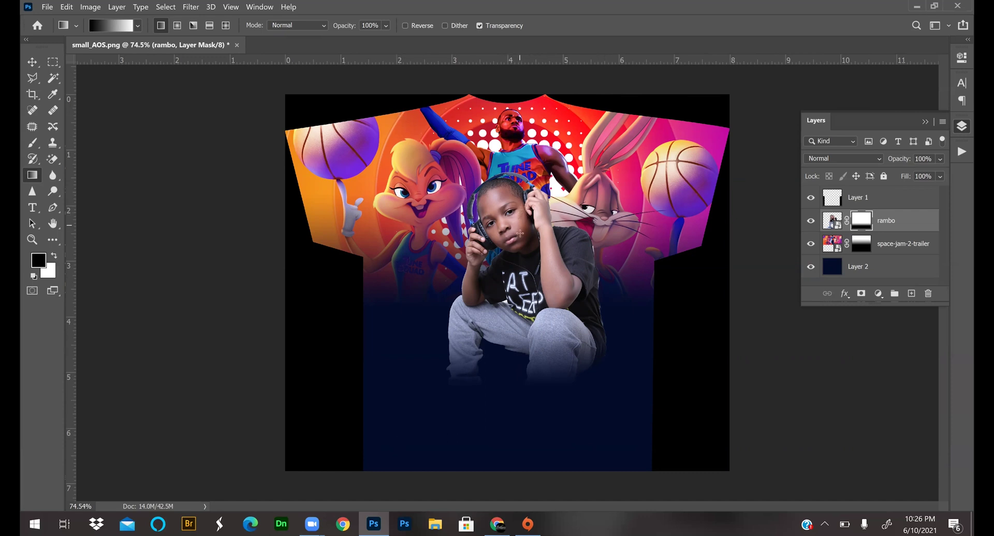
# Type white 60 pt 'RAM' text on the shirt and commit it
pyautogui.click(33, 209)
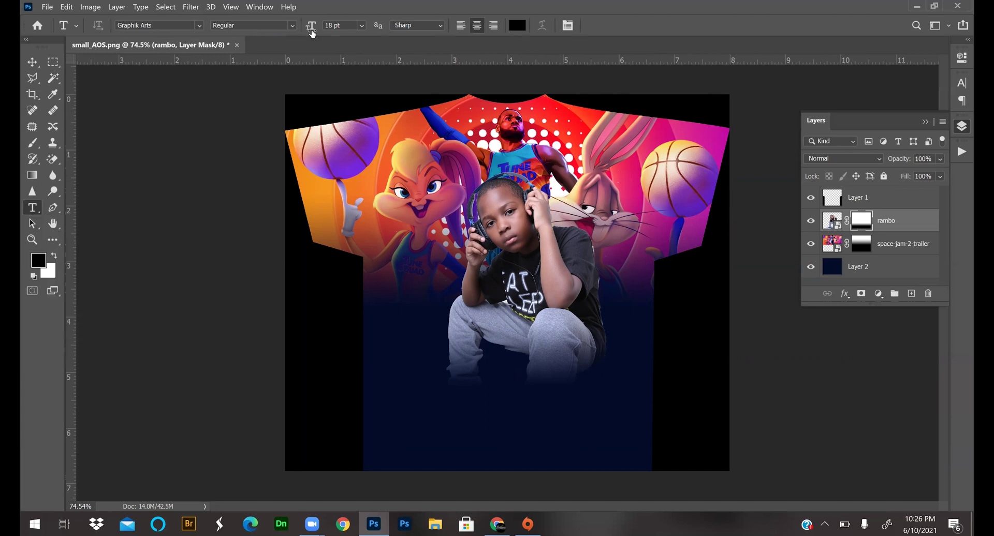
pyautogui.click(361, 25)
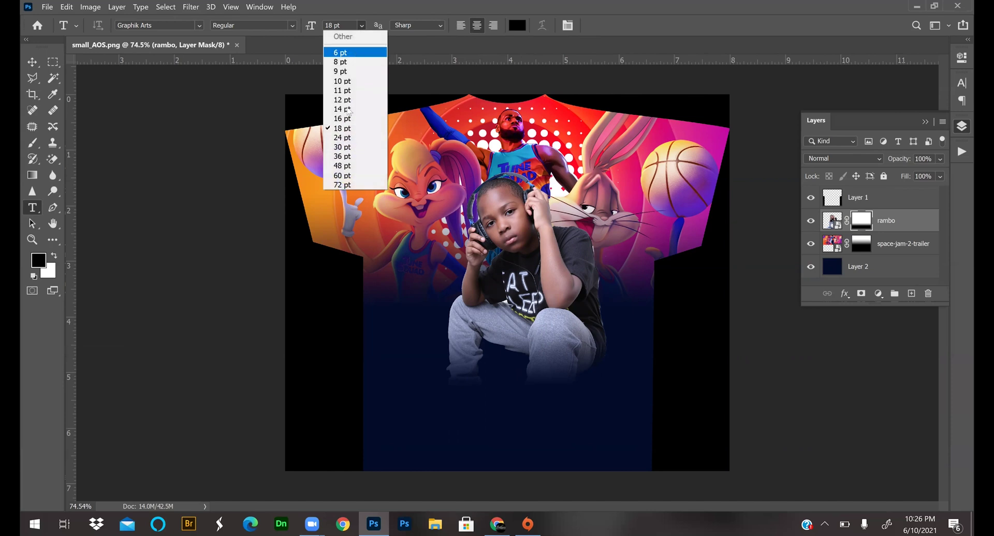
pyautogui.click(347, 176)
pyautogui.click(517, 25)
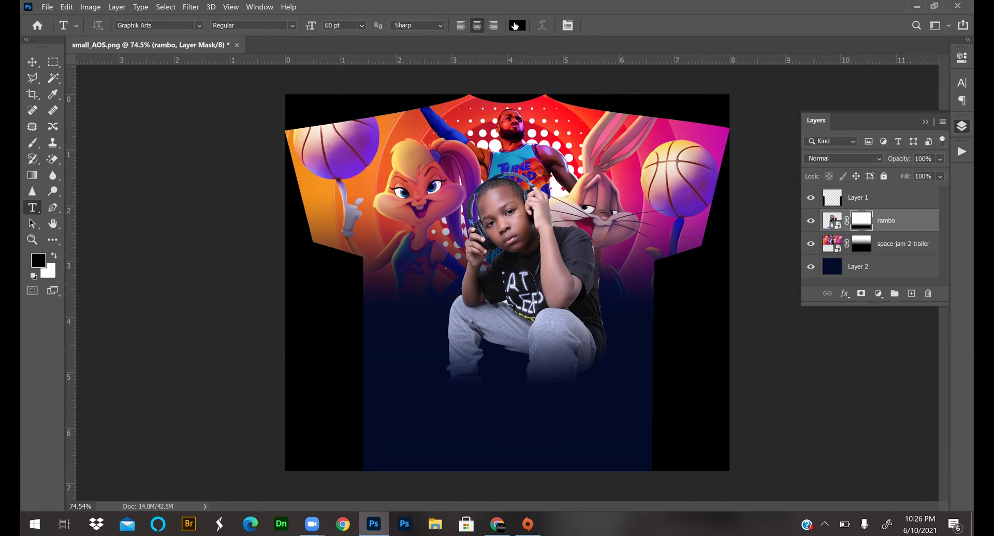
pyautogui.moveTo(616, 337); pyautogui.dragTo(567, 298)
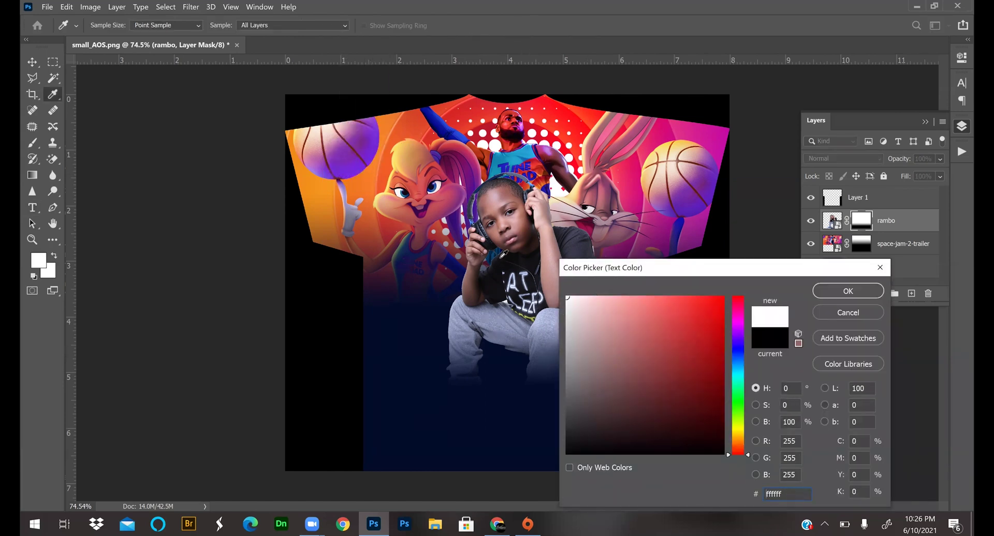
pyautogui.click(828, 291)
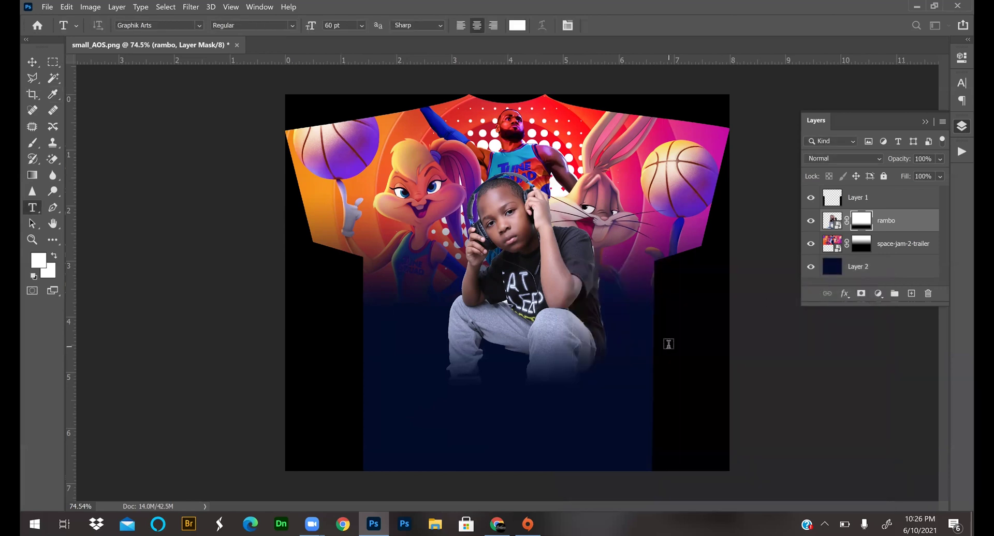
pyautogui.click(407, 396)
pyautogui.write('RAM')
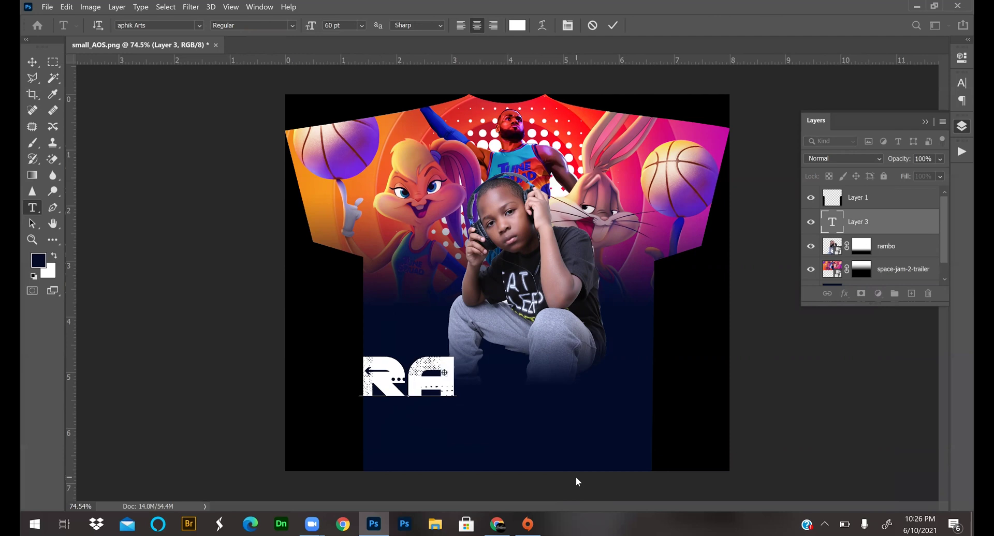
pyautogui.click(613, 25)
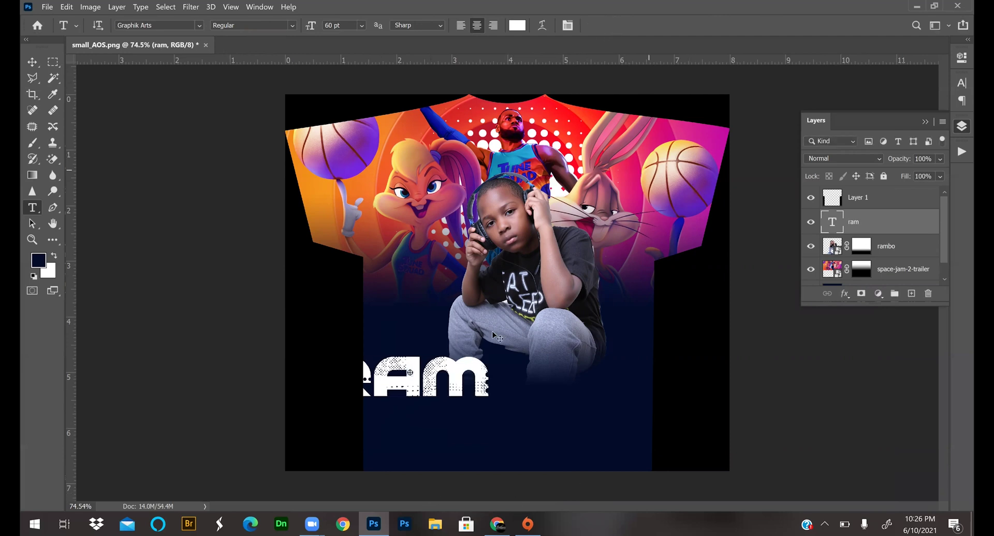
# Scale the RAM text up to 145% and move it beneath the boy
pyautogui.hotkey('ctrl', 't')
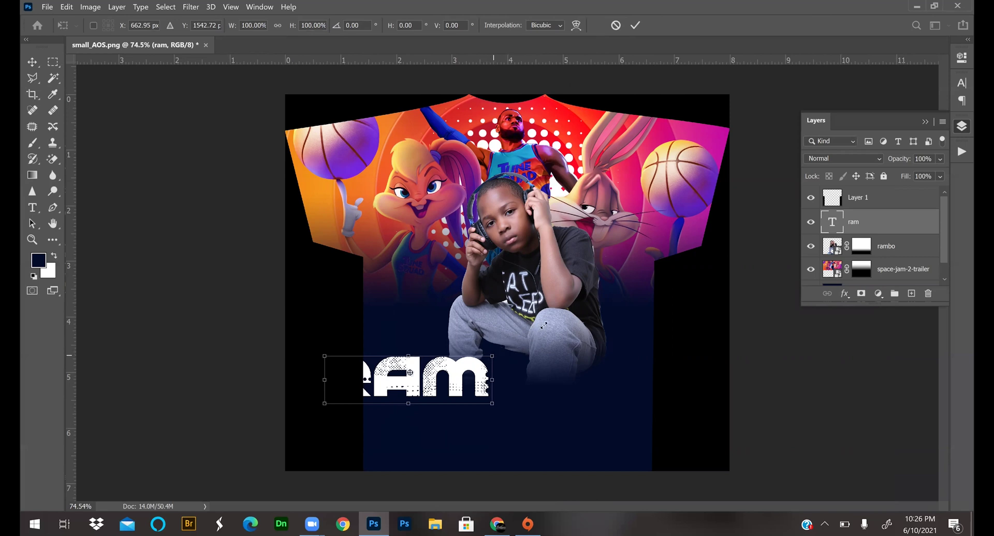
pyautogui.moveTo(543, 325); pyautogui.dragTo(558, 318)
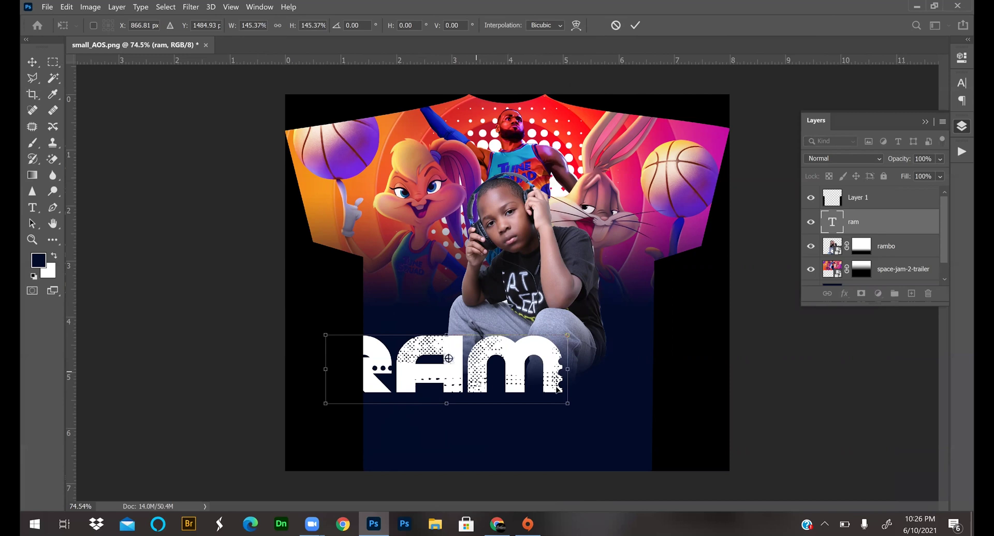
pyautogui.moveTo(478, 371); pyautogui.dragTo(545, 386)
# Commit the RAM transform and apply an orange Stroke layer style
pyautogui.click(634, 27)
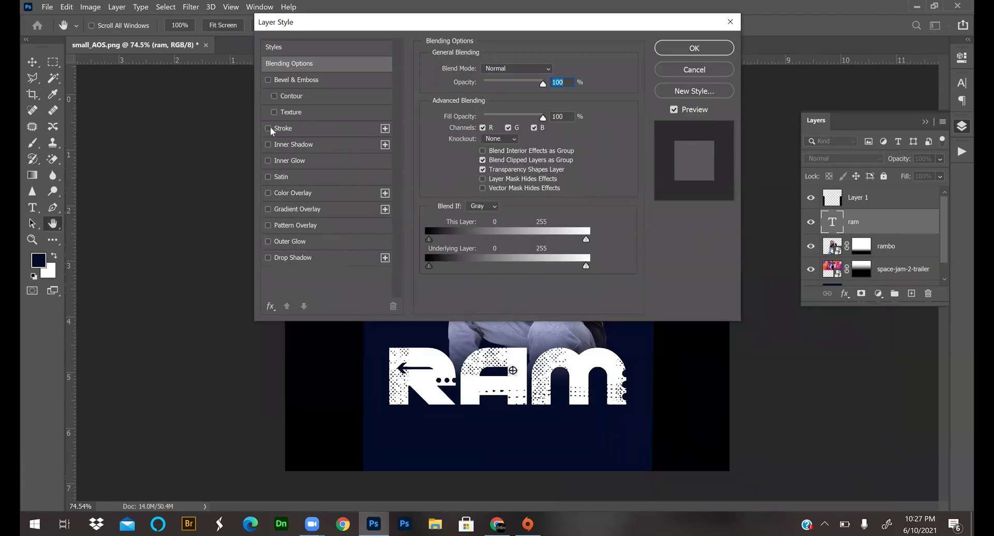
pyautogui.click(268, 129)
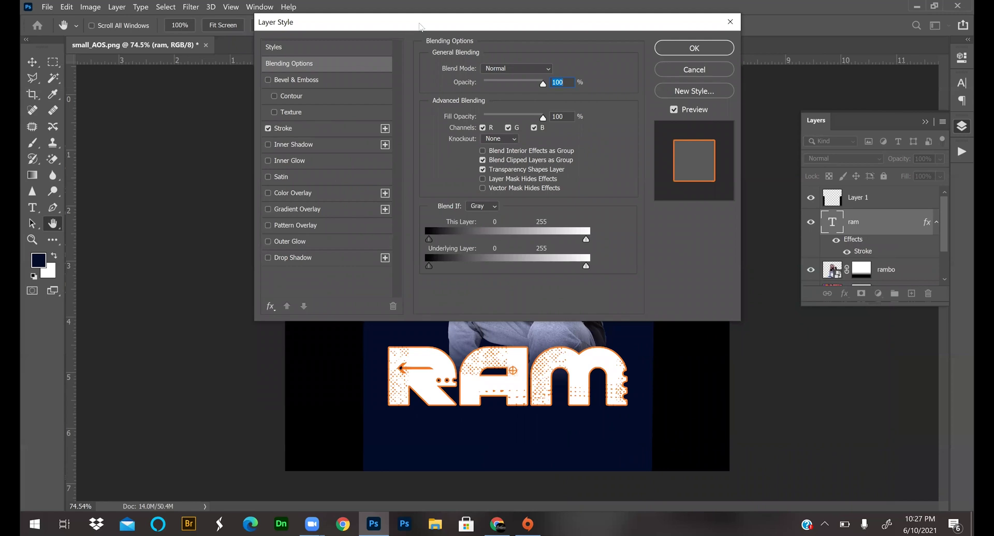
pyautogui.moveTo(420, 25); pyautogui.dragTo(464, 63)
pyautogui.click(713, 89)
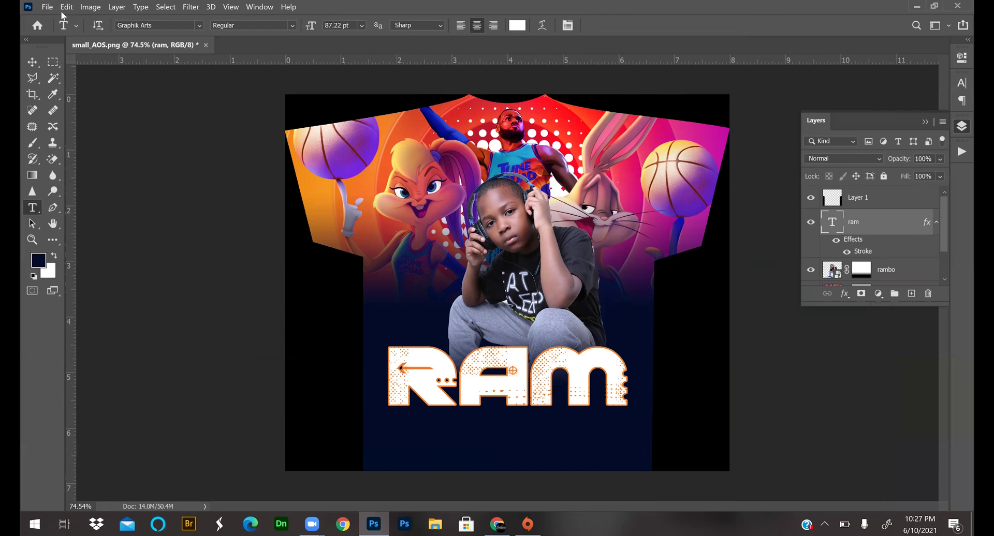
# Embed the graffiti photo, scale it to 46.66%, and position it over the shirt's lower body
pyautogui.click(46, 10)
pyautogui.click(98, 236)
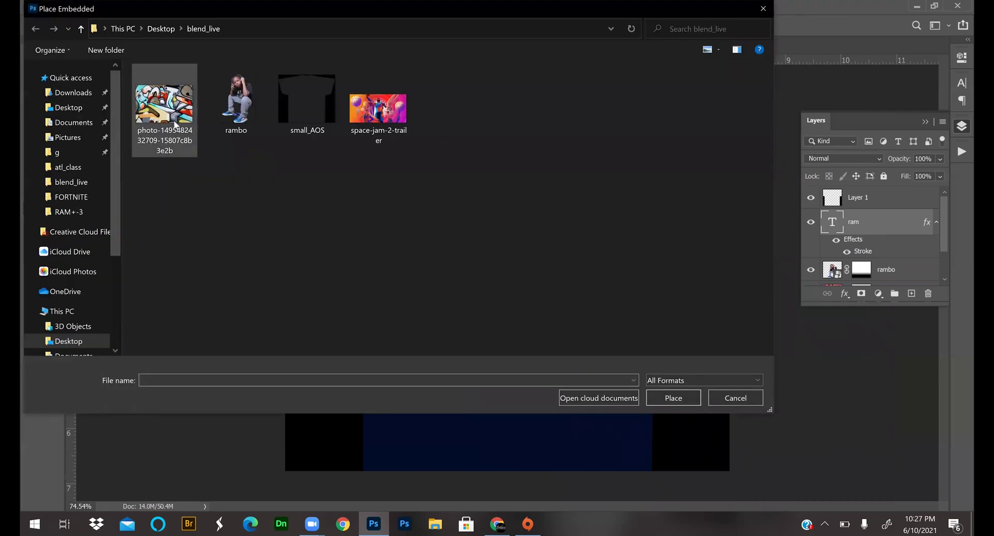
pyautogui.doubleClick(173, 122)
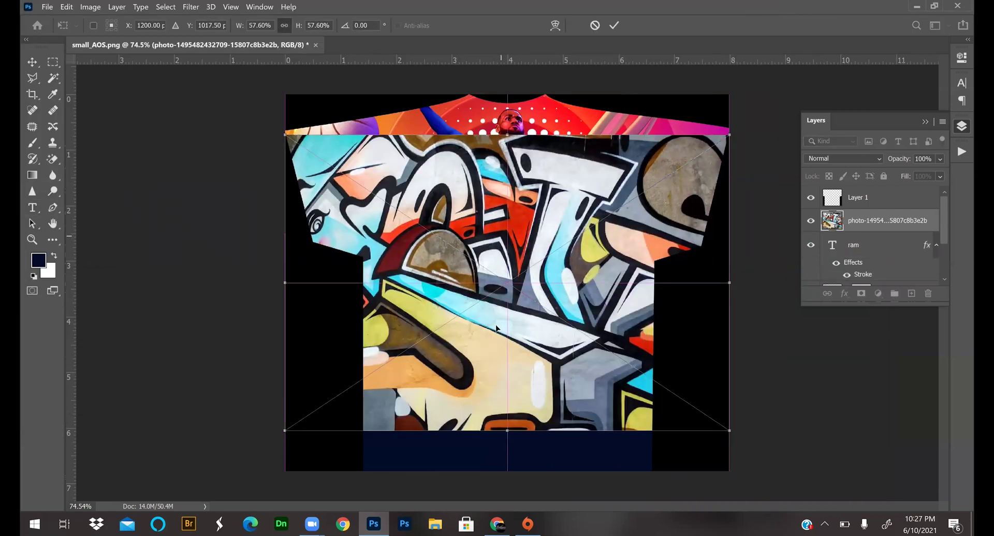
pyautogui.moveTo(498, 273); pyautogui.dragTo(496, 328)
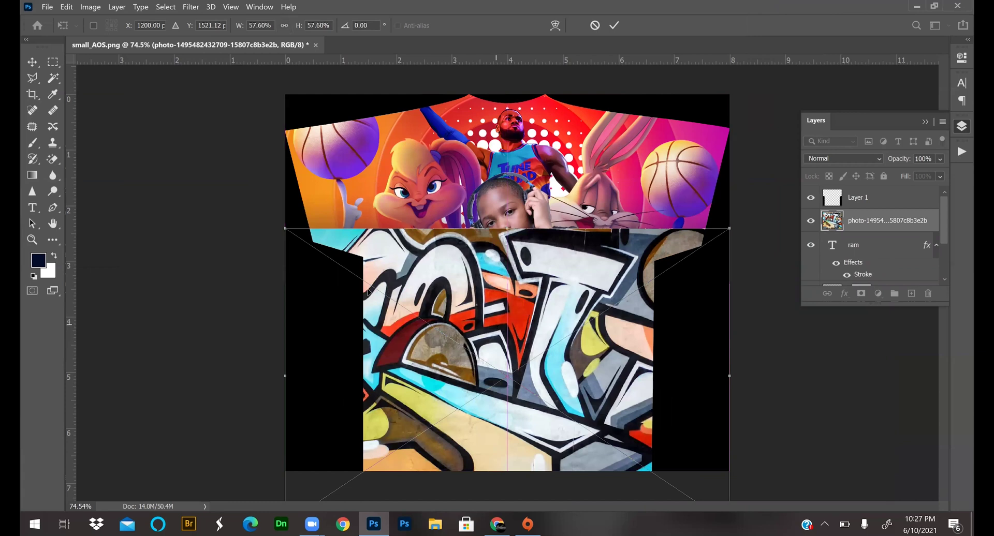
pyautogui.moveTo(285, 228); pyautogui.dragTo(347, 254)
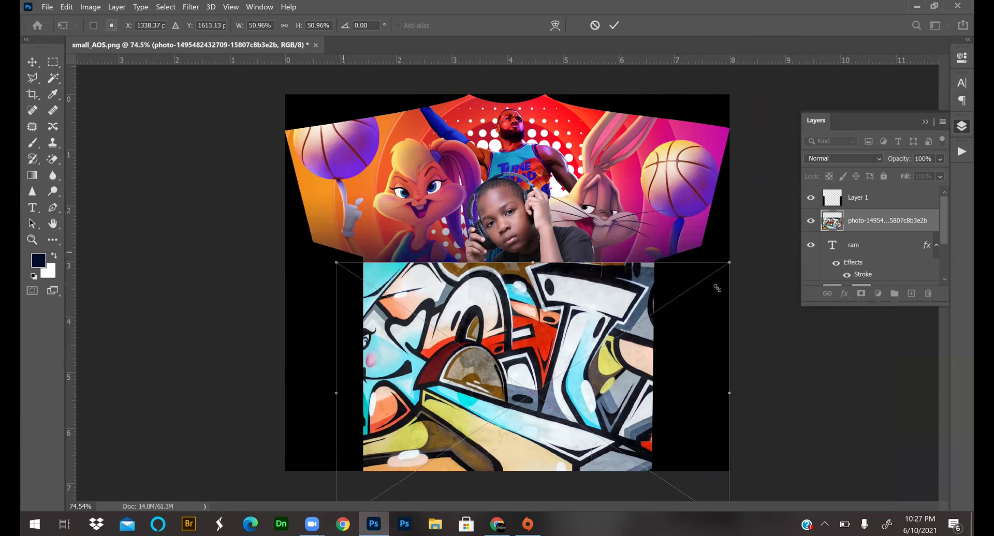
pyautogui.moveTo(727, 262); pyautogui.dragTo(696, 284)
pyautogui.moveTo(381, 328); pyautogui.dragTo(403, 305)
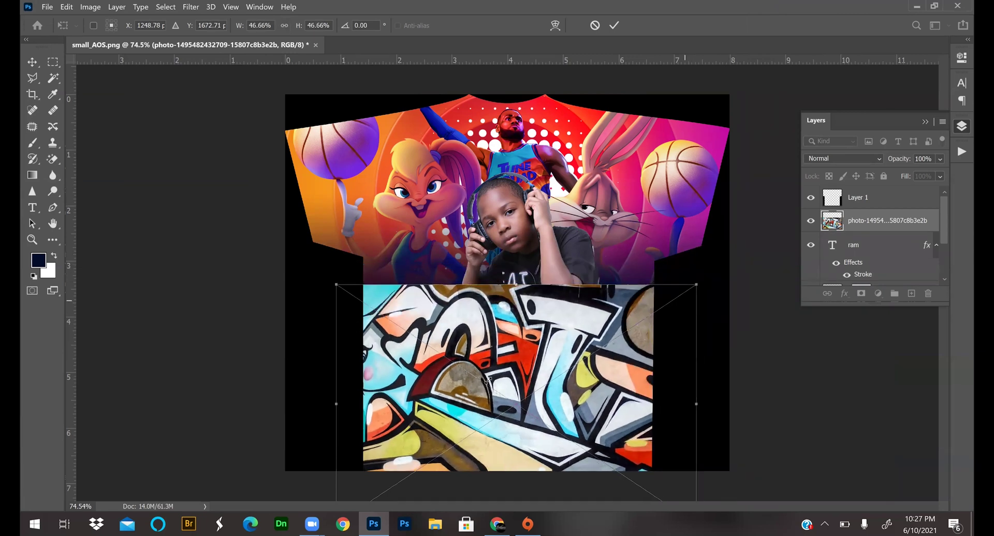
pyautogui.moveTo(482, 353); pyautogui.dragTo(475, 318)
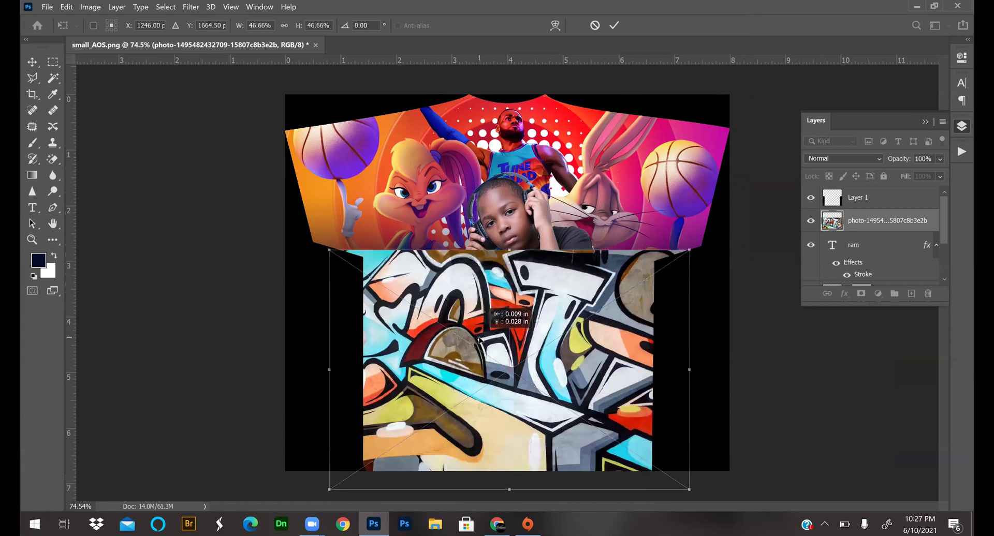
pyautogui.click(614, 25)
# Move the graffiti layer down to sit just above the navy Layer 2
pyautogui.press('t')
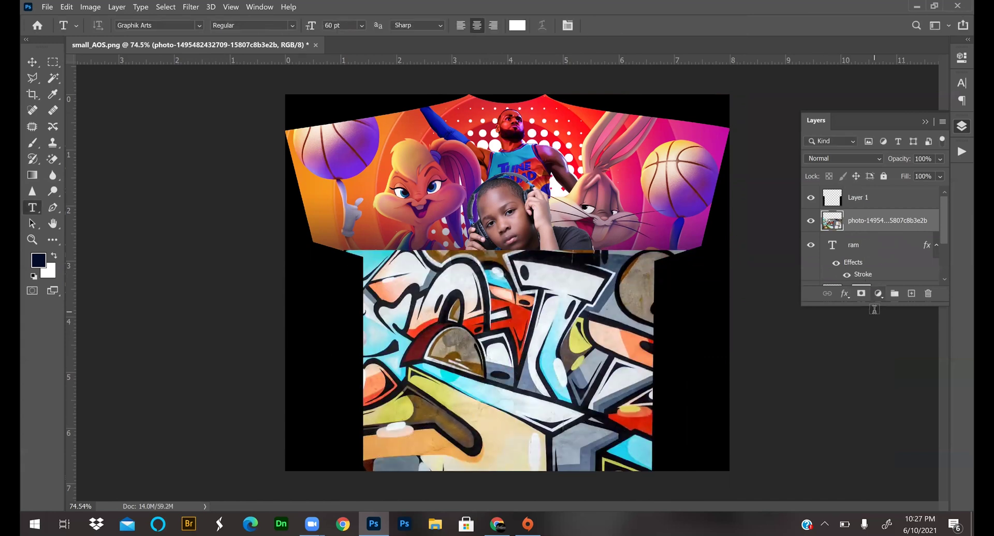
pyautogui.moveTo(877, 370); pyautogui.dragTo(861, 436)
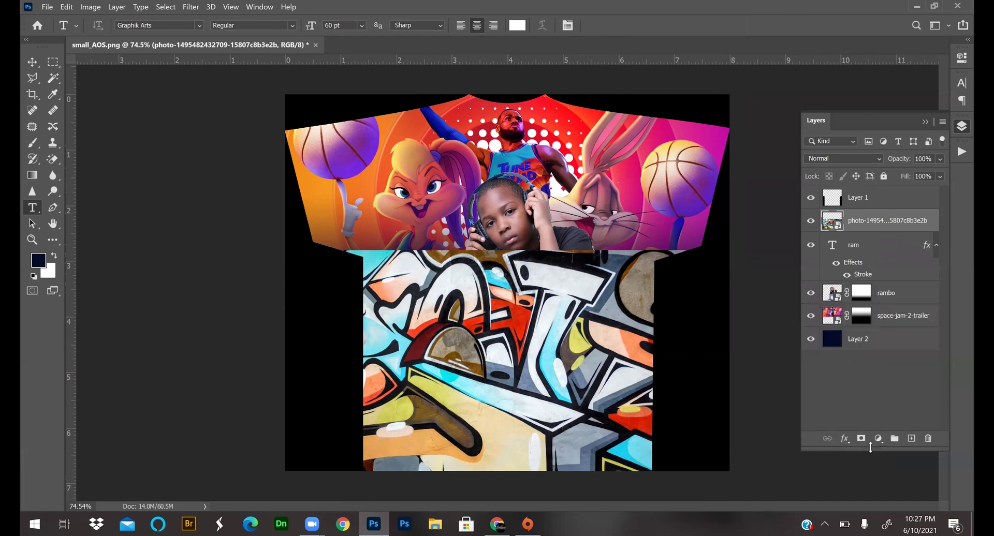
pyautogui.moveTo(895, 217); pyautogui.dragTo(892, 323)
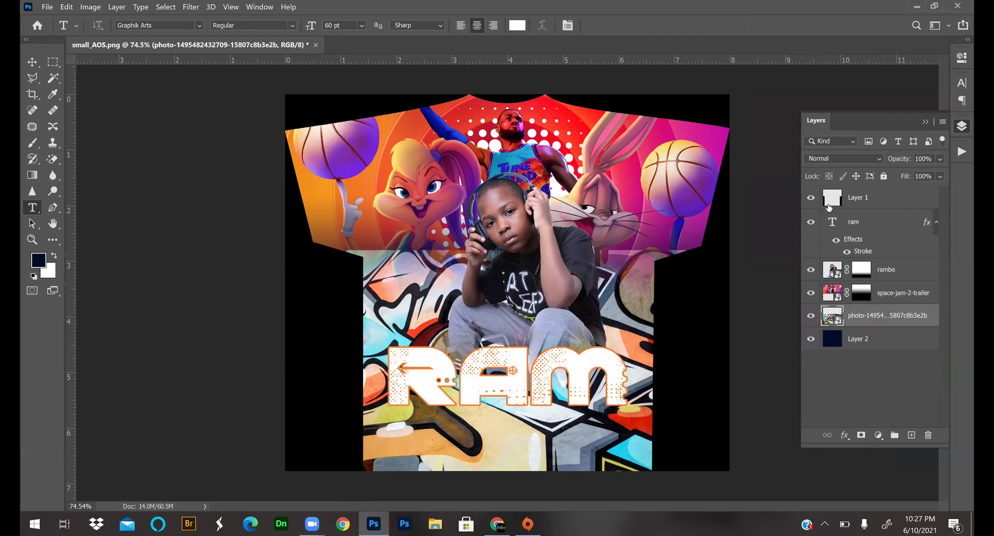
# Set the graffiti layer to Overlay at 96% opacity and add a layer mask
pyautogui.click(940, 158)
pyautogui.moveTo(902, 173); pyautogui.dragTo(891, 175)
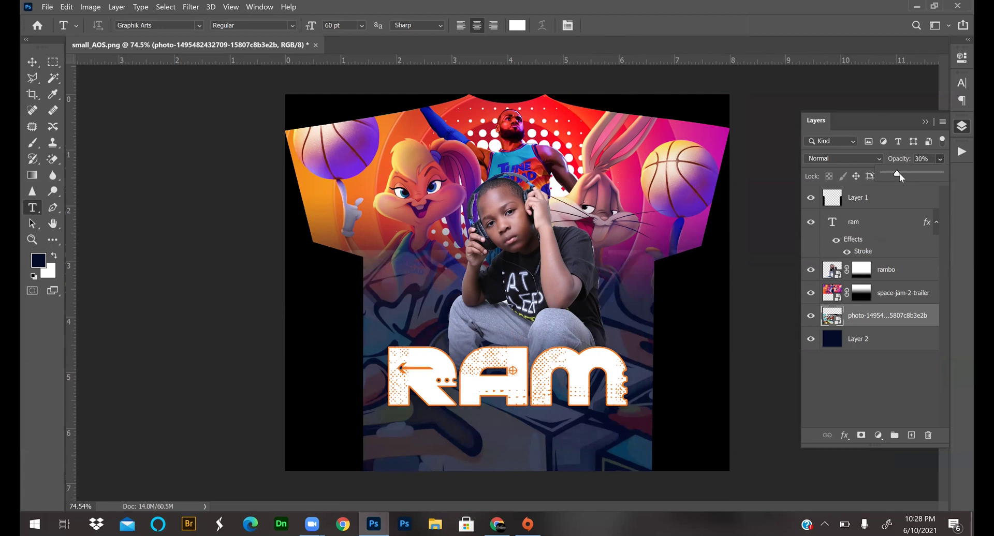
pyautogui.moveTo(899, 173); pyautogui.dragTo(941, 174)
pyautogui.click(880, 159)
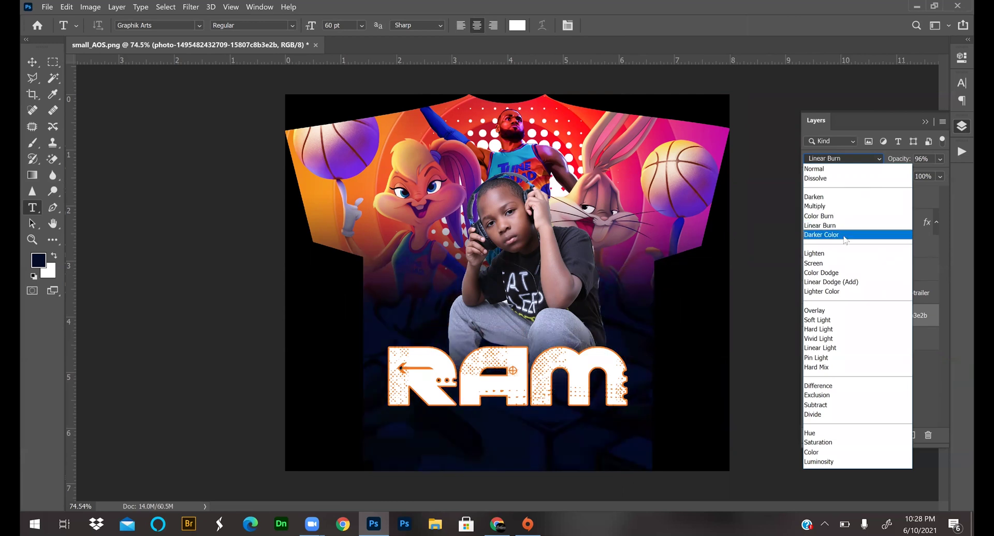
pyautogui.click(841, 311)
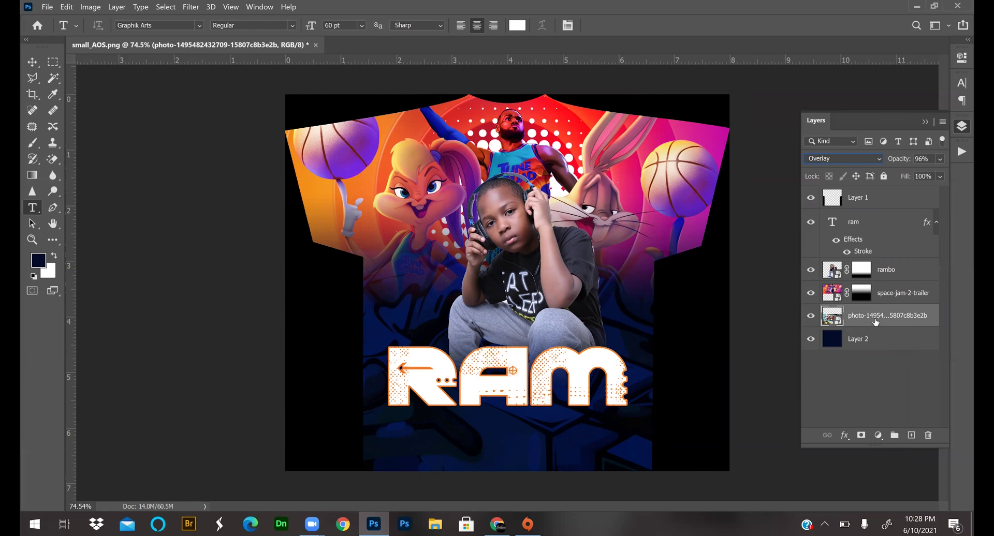
pyautogui.click(862, 435)
# Add a layer mask to the graffiti photo and set up black-to-white gradient colours
pyautogui.click(32, 175)
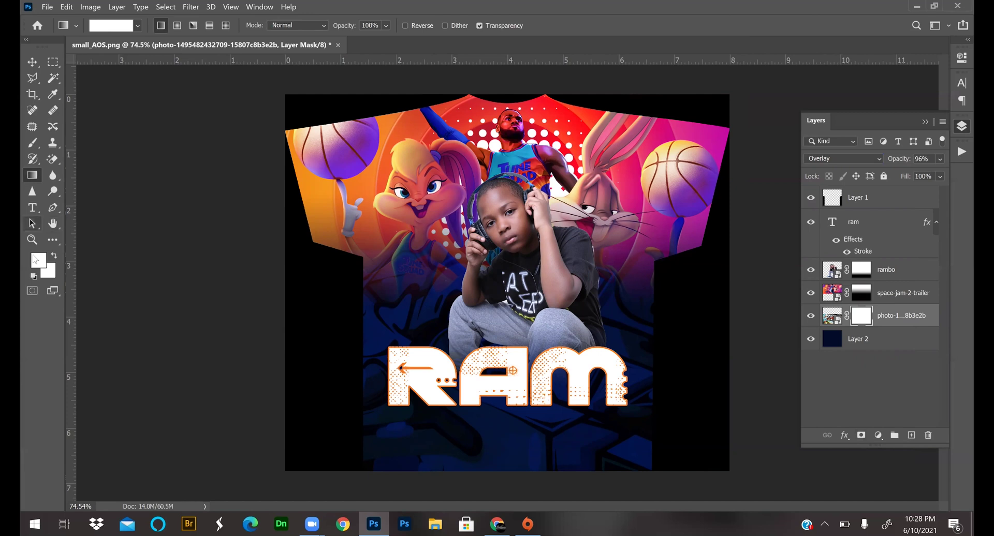
pyautogui.click(34, 276)
pyautogui.click(55, 255)
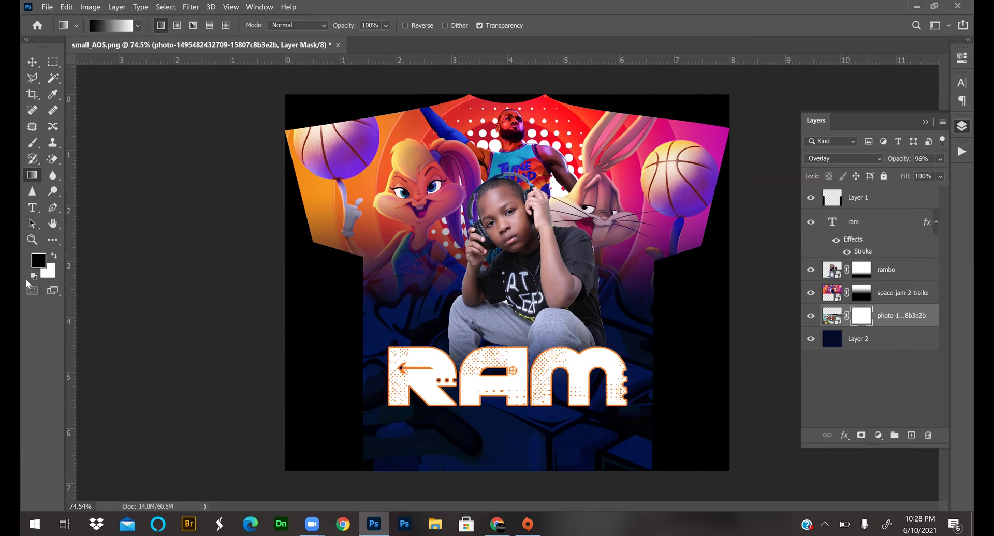
pyautogui.click(56, 255)
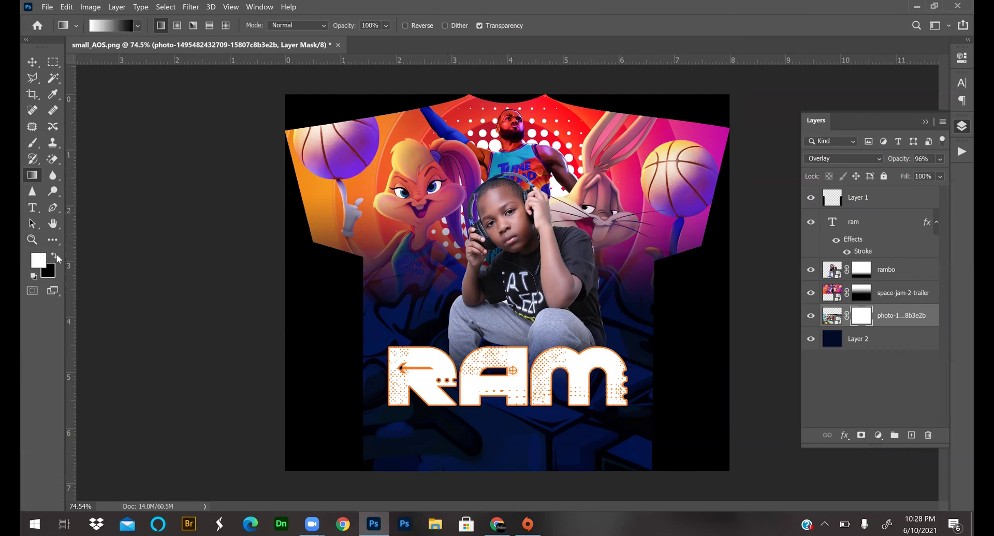
pyautogui.click(56, 255)
pyautogui.click(56, 255)
pyautogui.click(56, 255)
pyautogui.click(56, 255)
pyautogui.click(57, 254)
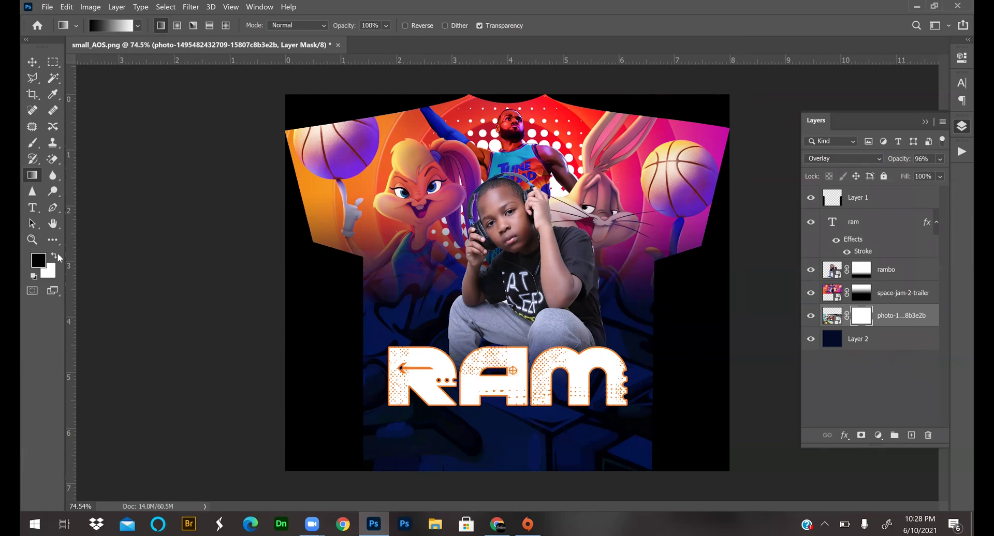
pyautogui.click(55, 254)
pyautogui.click(53, 253)
# Drag a vertical gradient on the mask from the hand down past the RAM lettering
pyautogui.moveTo(474, 290); pyautogui.dragTo(481, 397)
pyautogui.moveTo(482, 263); pyautogui.dragTo(483, 395)
pyautogui.moveTo(474, 293); pyautogui.dragTo(475, 412)
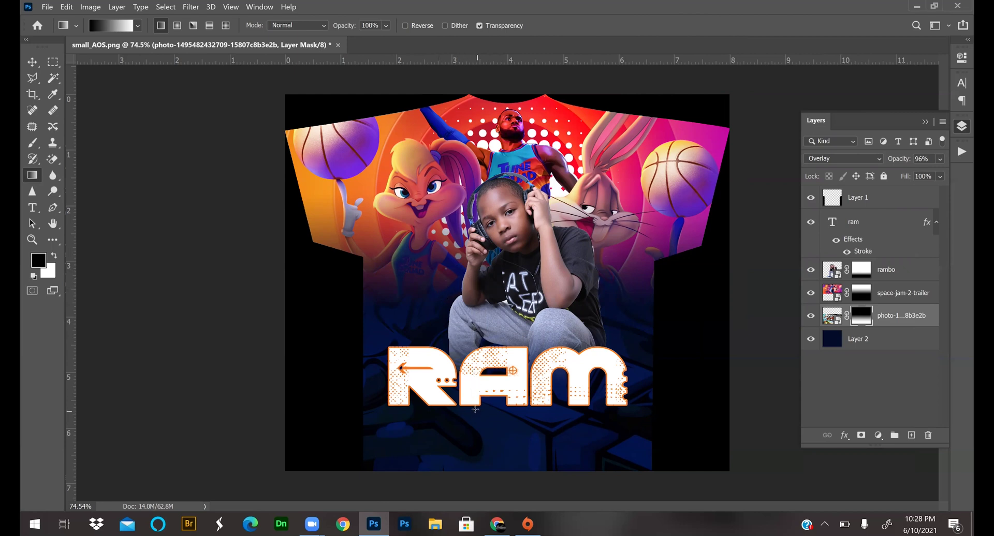